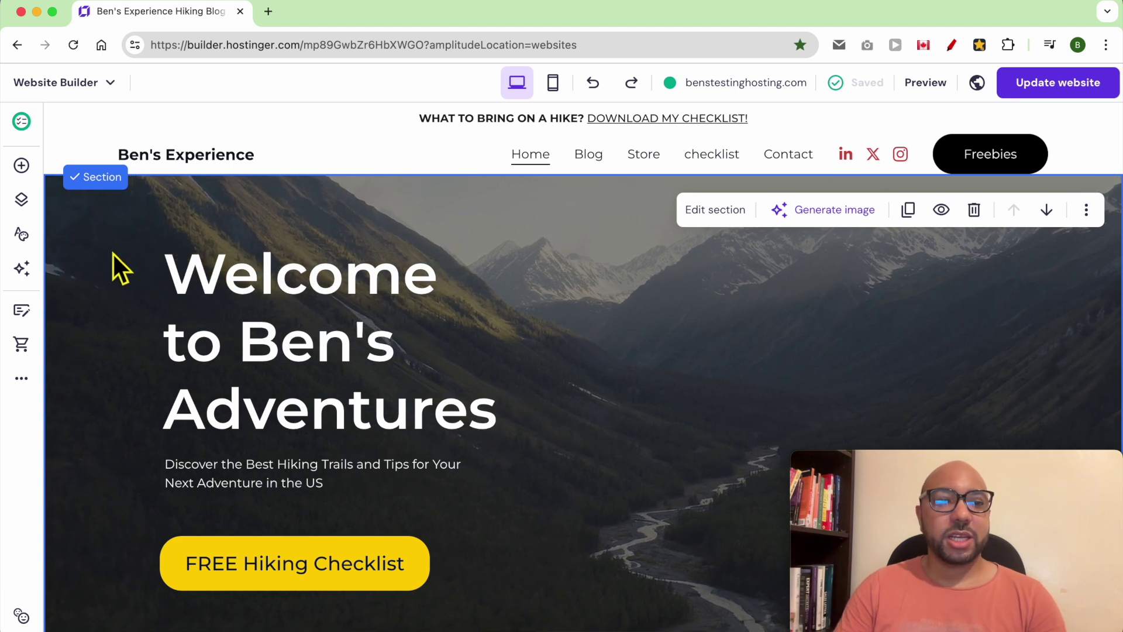
Open Website styles and scroll the Colors list to the white colour used 23 times.
left_click(17, 246)
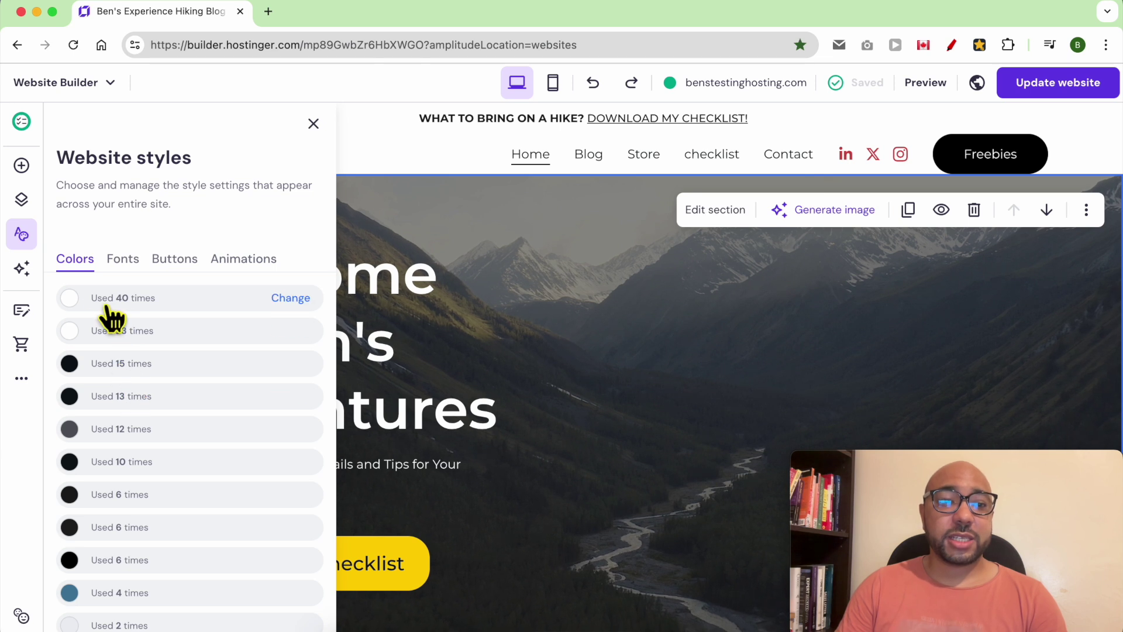
scroll(102, 356, "down", 5)
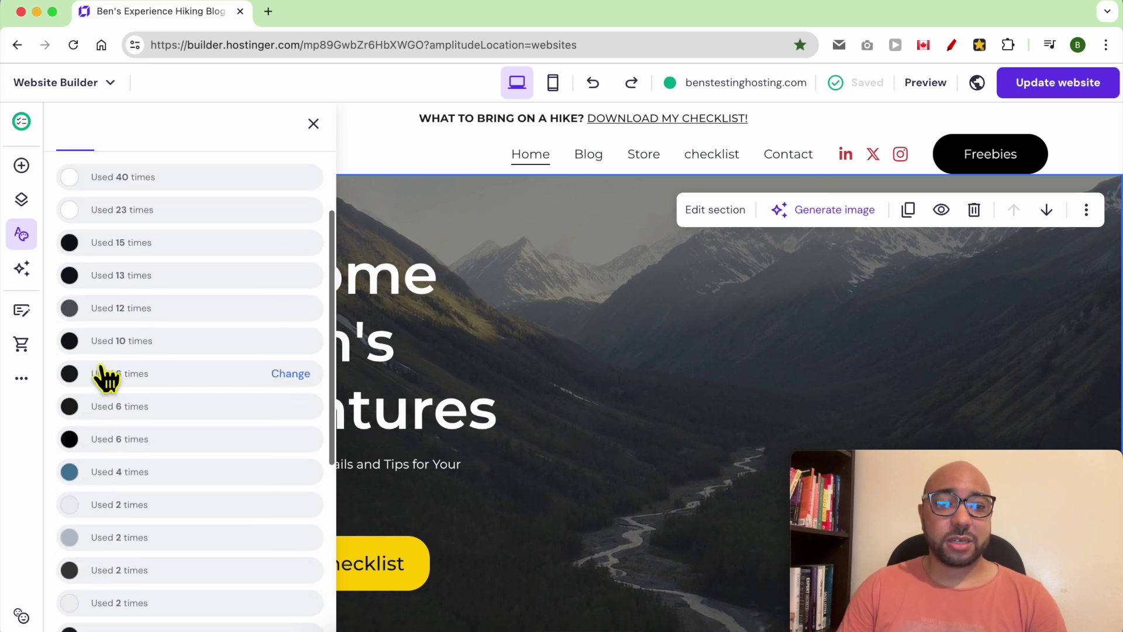
scroll(93, 319, "down", 6)
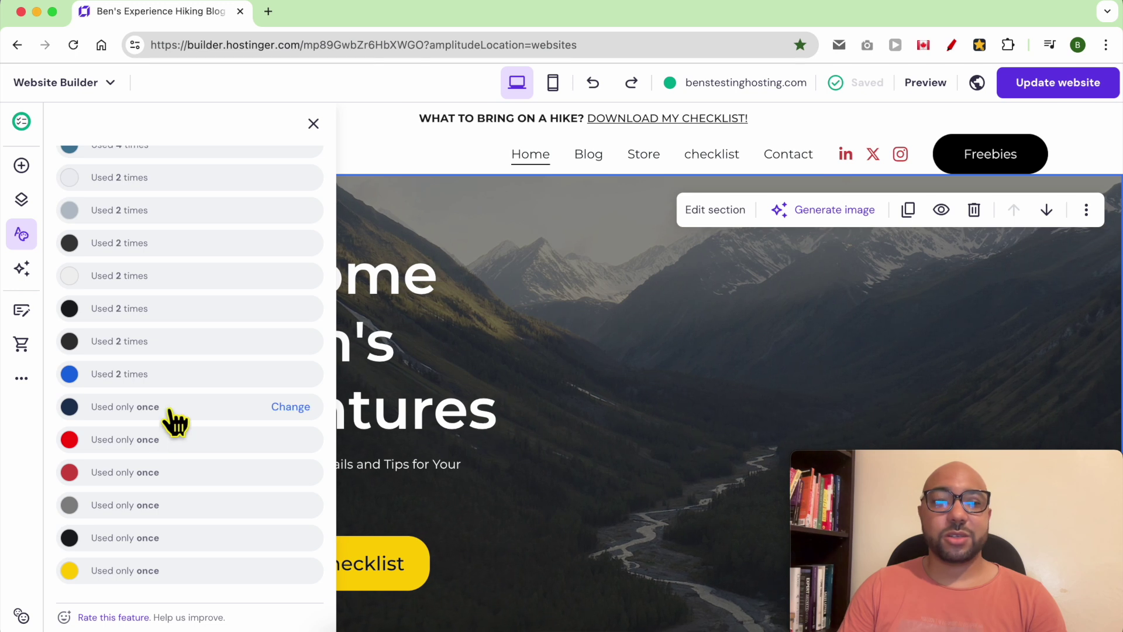
scroll(176, 419, "up", 3)
scroll(149, 395, "down", 1)
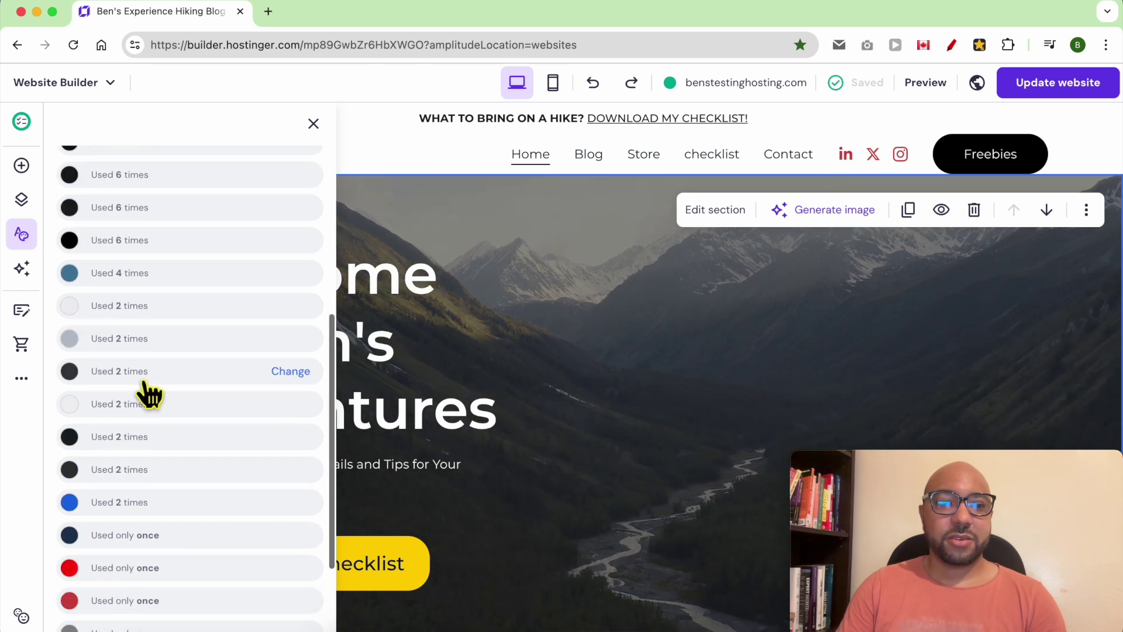
scroll(149, 395, "up", 8)
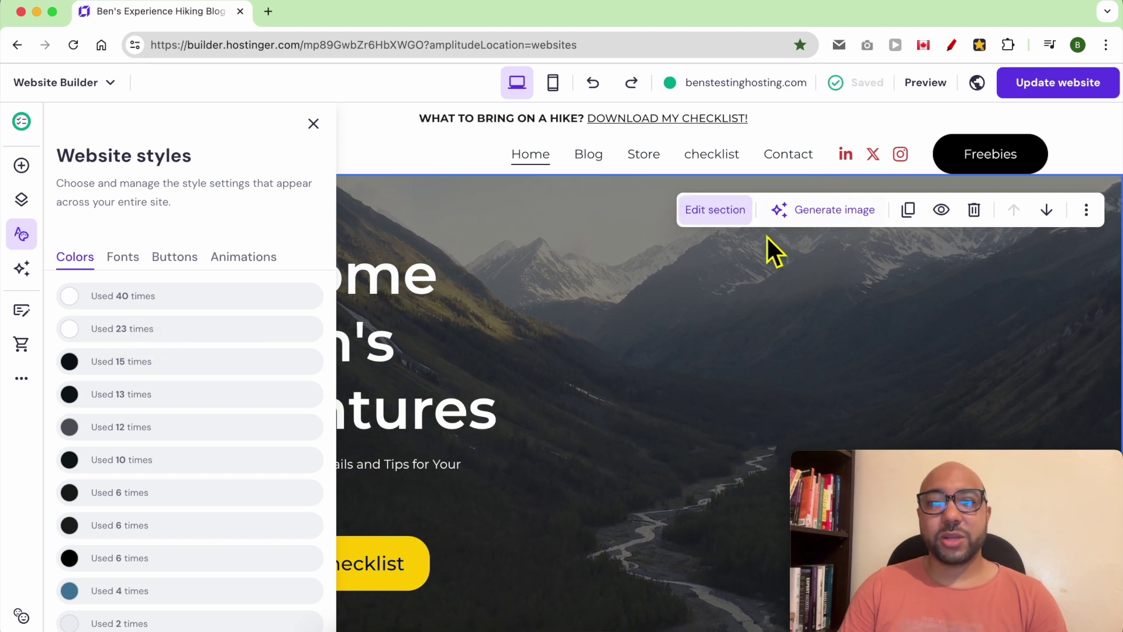
Try red replacement shades for the white colour in the gradient picker.
left_click(297, 332)
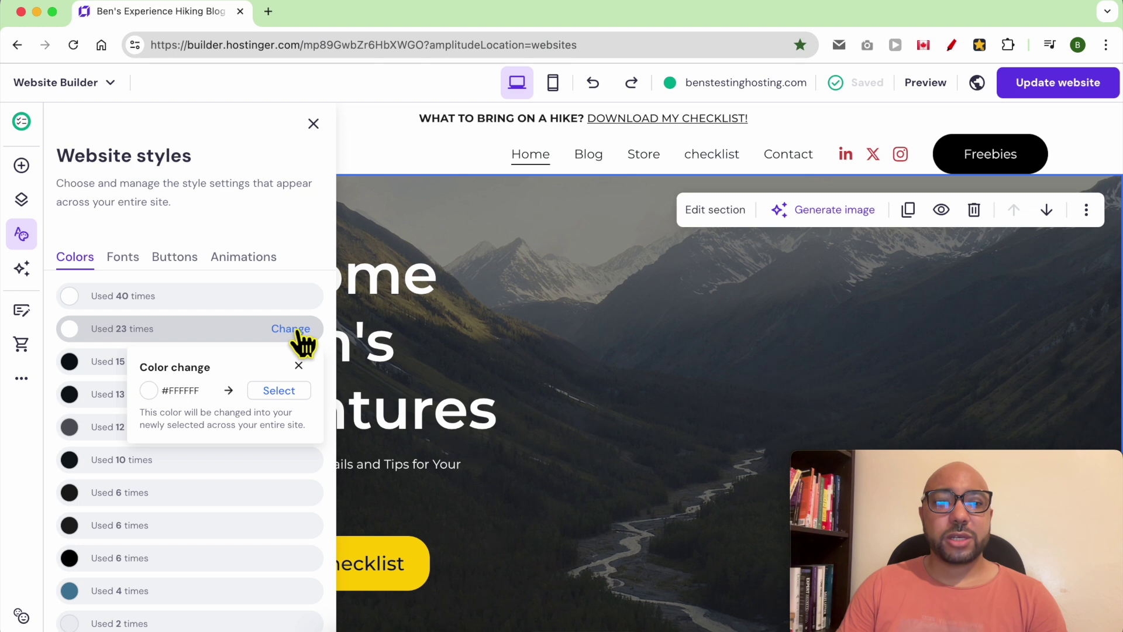
left_click(279, 390)
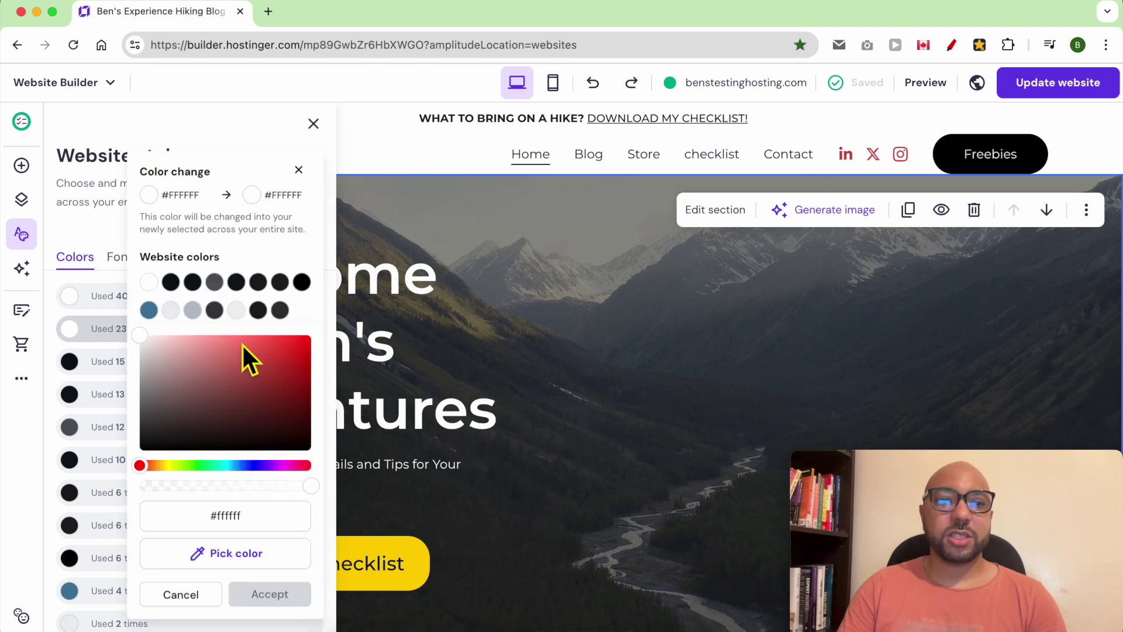
left_click(244, 344)
left_click(281, 343)
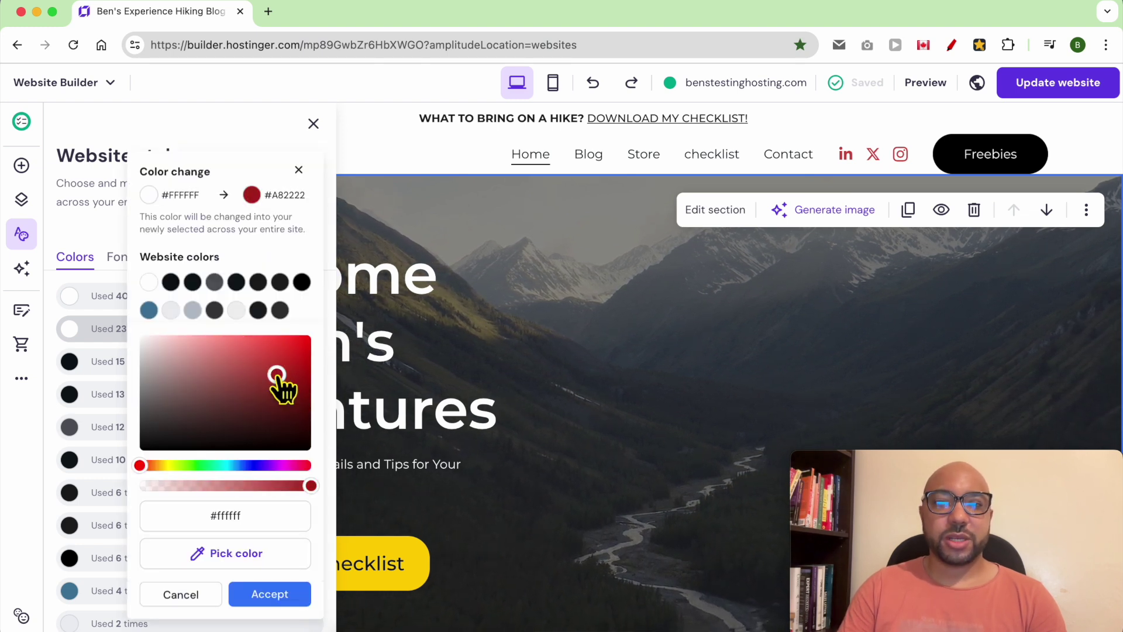
left_click_drag(278, 376, 271, 409)
Scroll the page to preview lighter and vivid red replacement shades.
scroll(467, 423, "down", 10)
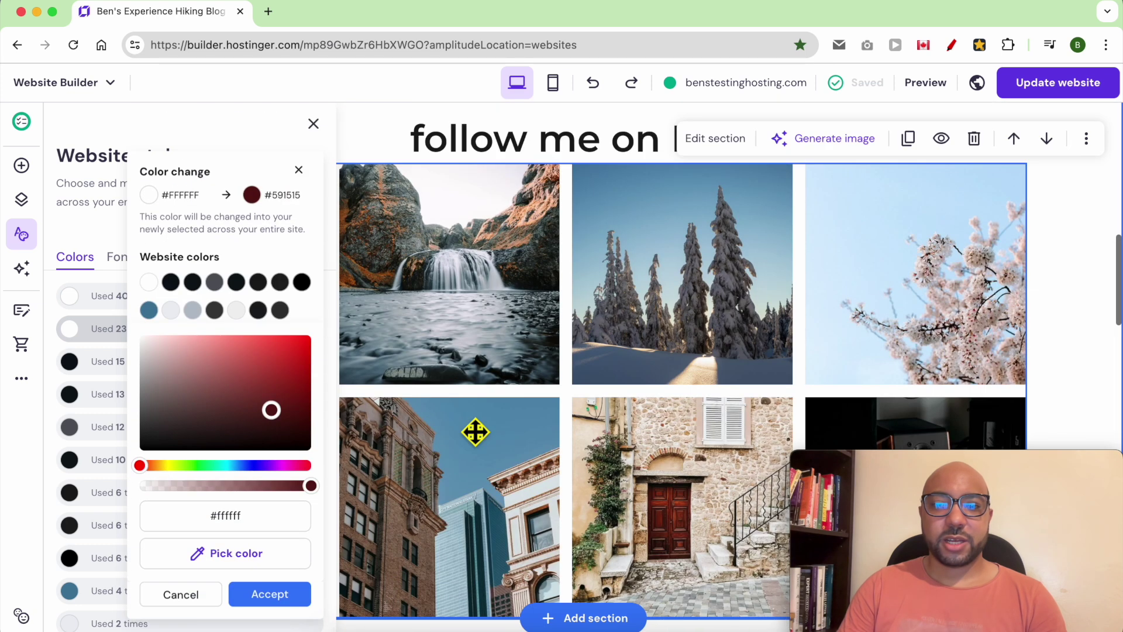
scroll(475, 432, "down", 10)
left_click(275, 383)
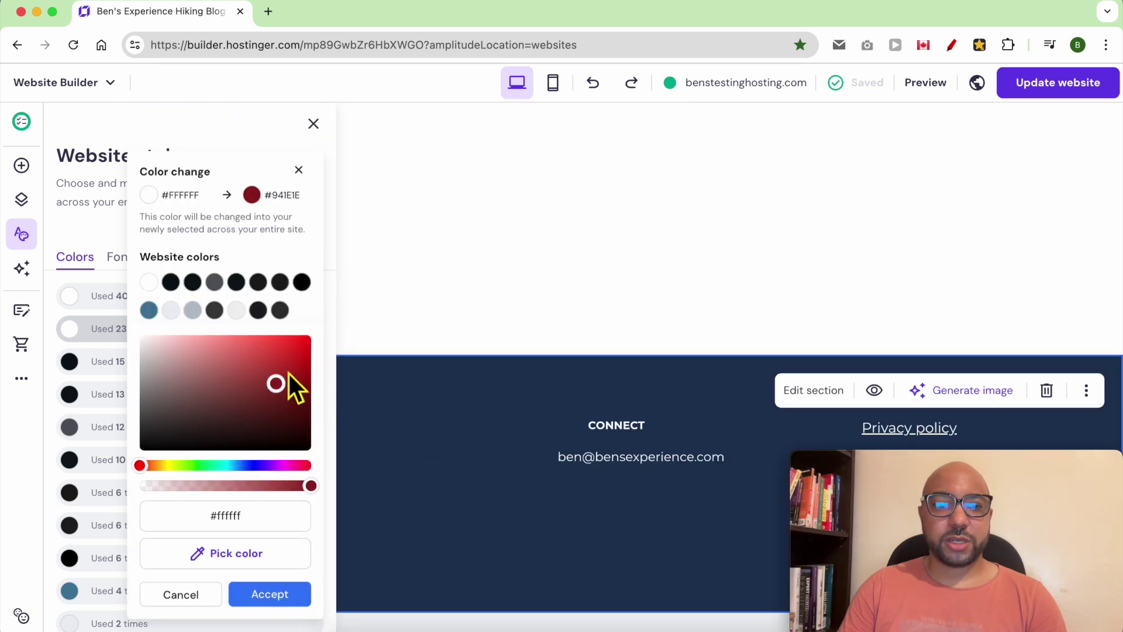
left_click(297, 358)
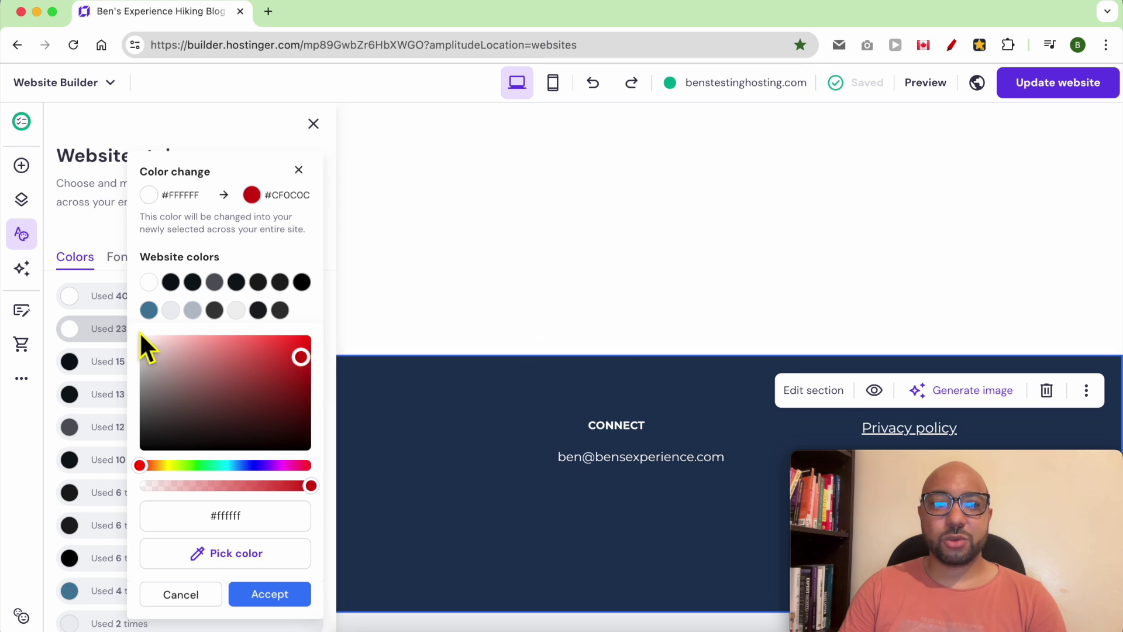
scroll(551, 350, "up", 8)
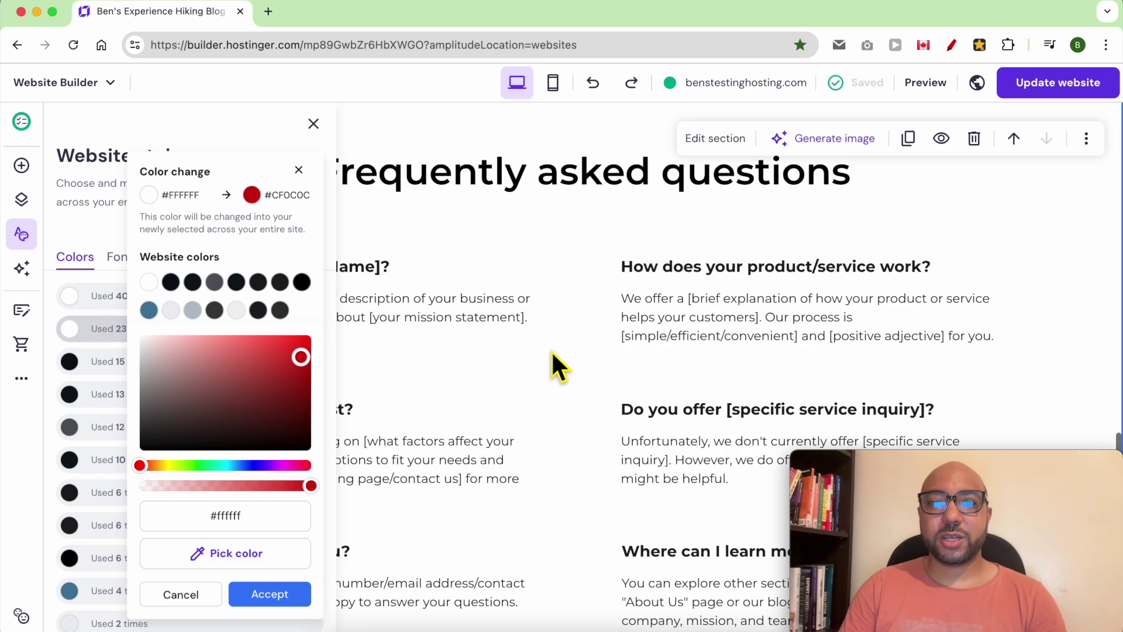
scroll(551, 350, "up", 10)
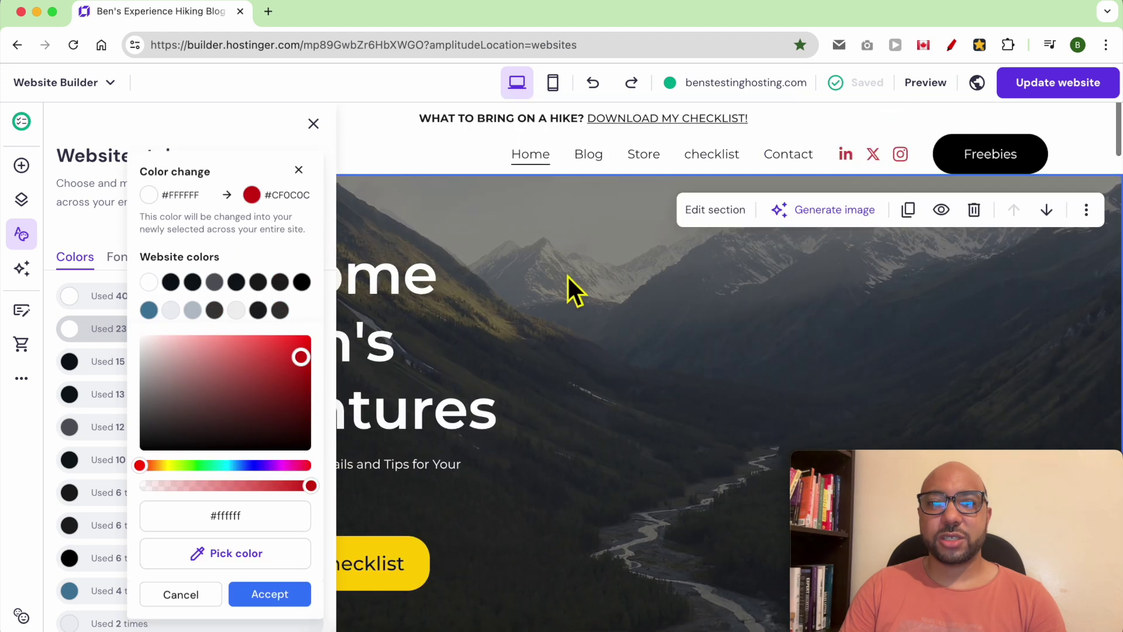
Discard the white colour change, then try and discard a dark replacement for muted red #CF4848.
left_click(239, 132)
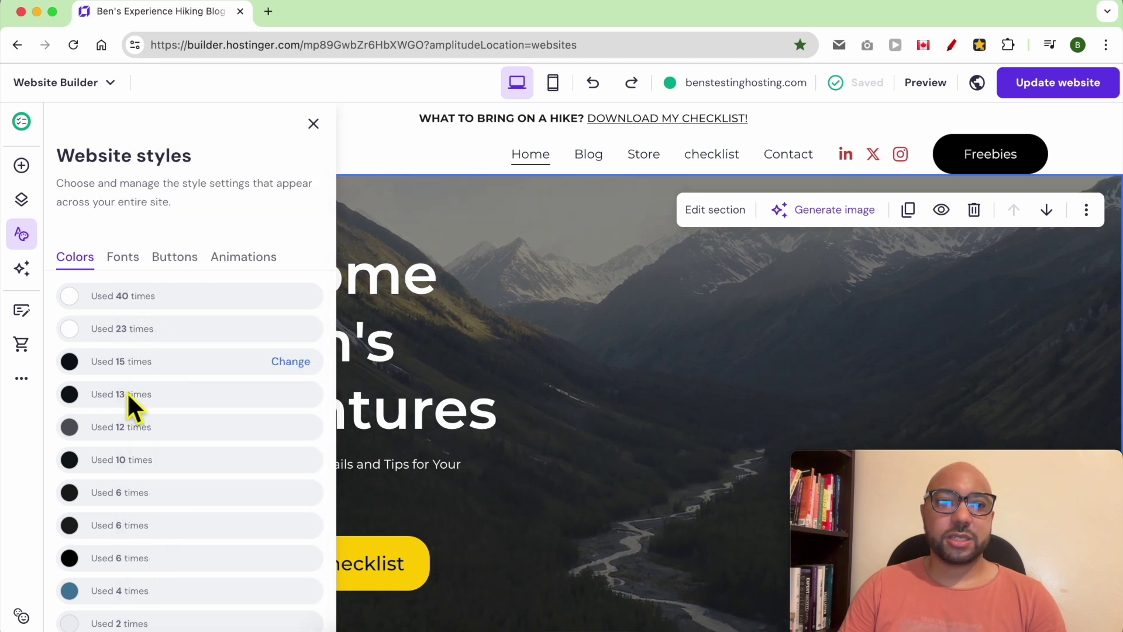
scroll(128, 433, "down", 5)
scroll(127, 433, "down", 3)
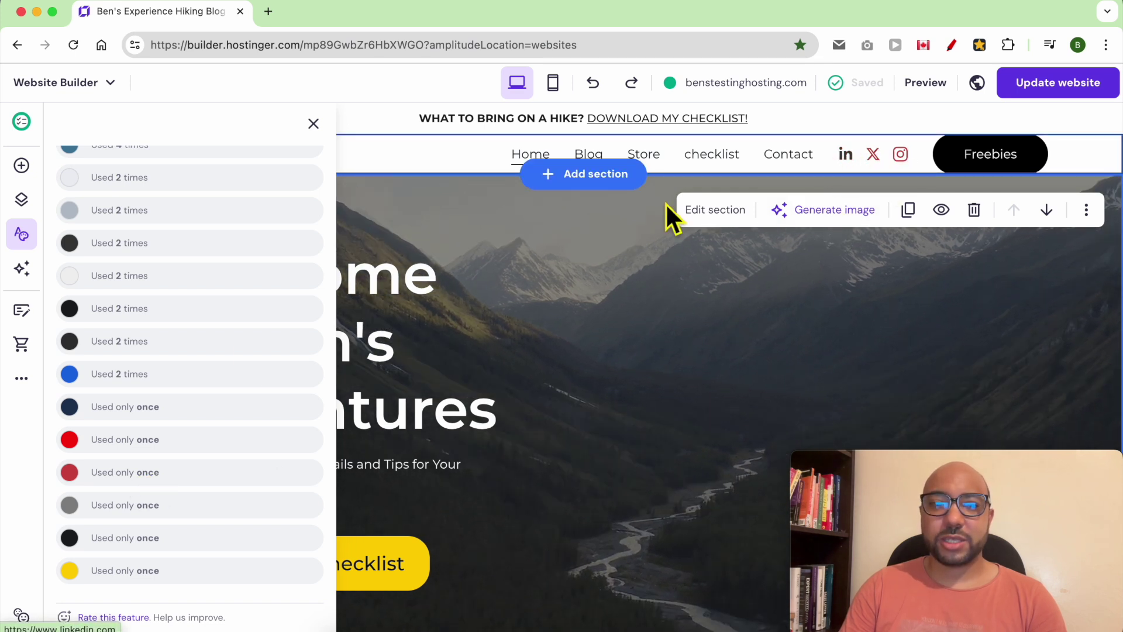
left_click(297, 473)
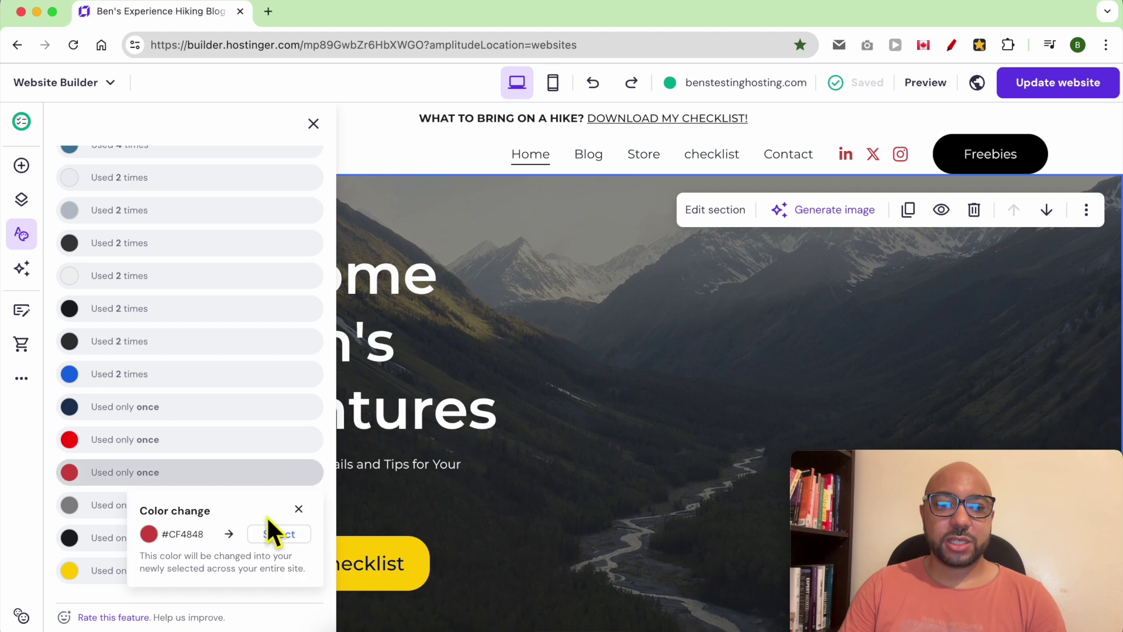
left_click(211, 437)
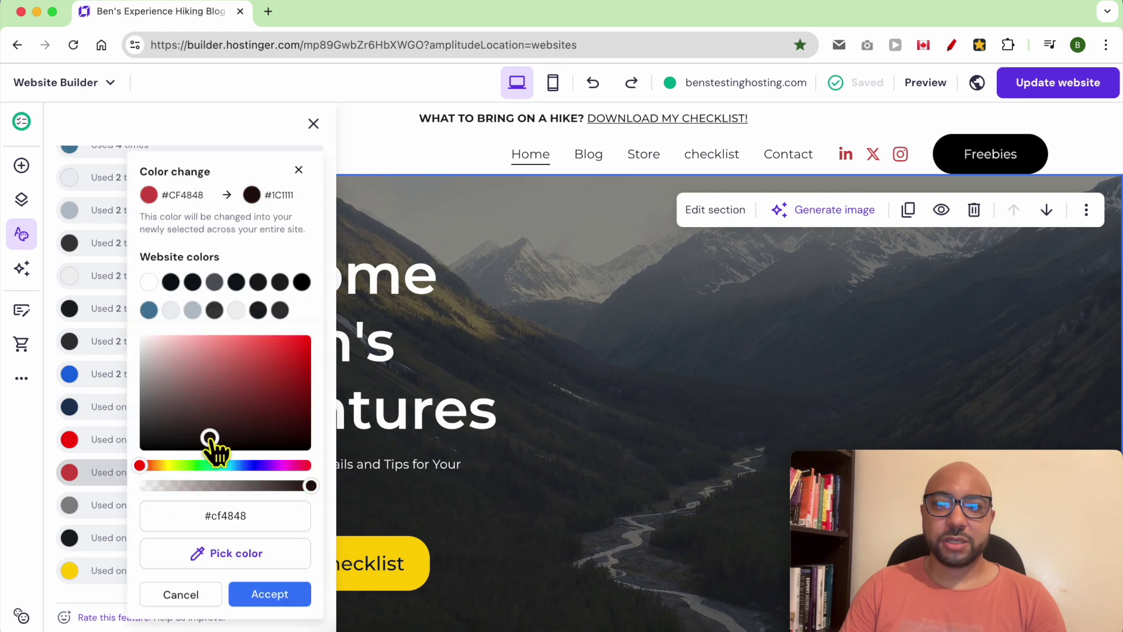
left_click(243, 432)
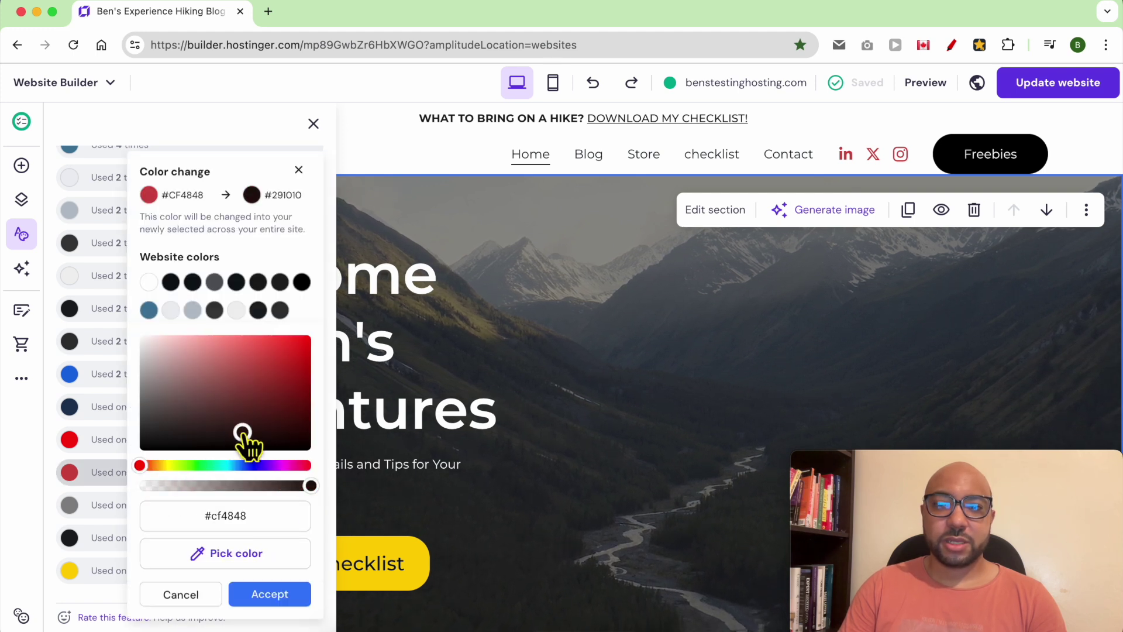
left_click(298, 171)
Replace bright red #FA0B0B site-wide with near-black #170404.
left_click(71, 440)
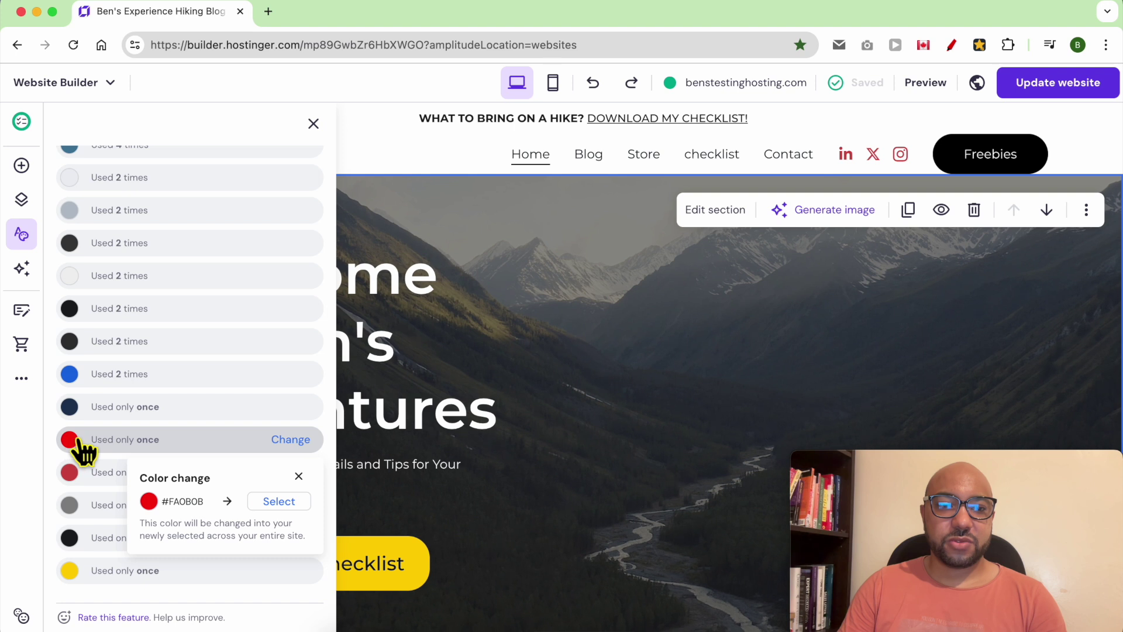
left_click(265, 502)
left_click(235, 434)
left_click(208, 434)
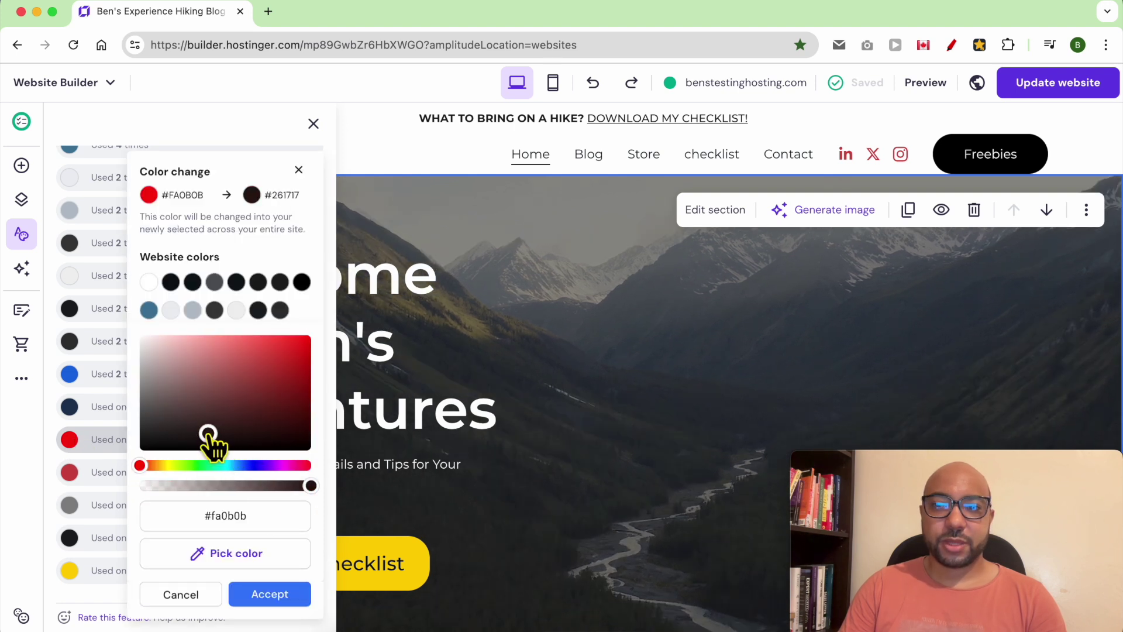
left_click(278, 440)
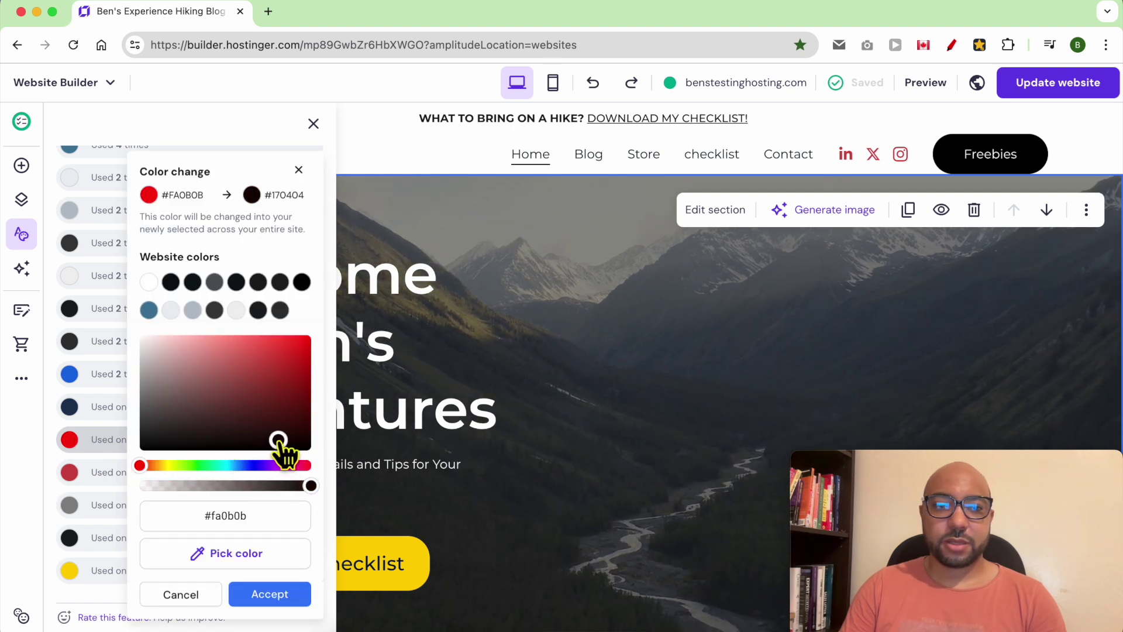
left_click(271, 594)
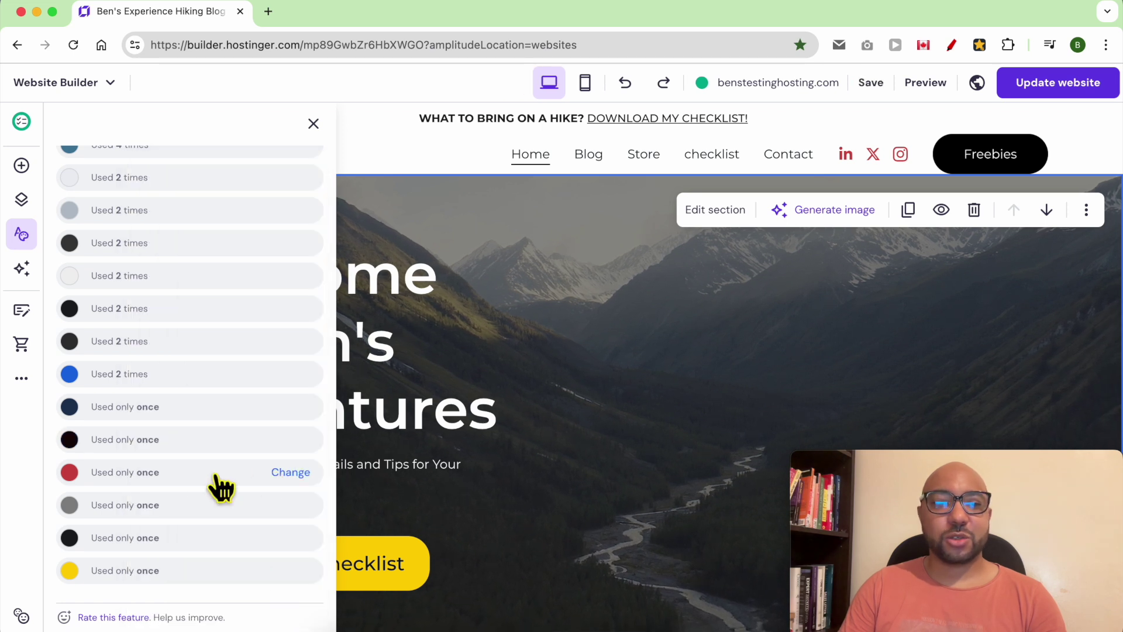
Replace muted red #CF4848 site-wide with near-black #080101.
left_click(69, 474)
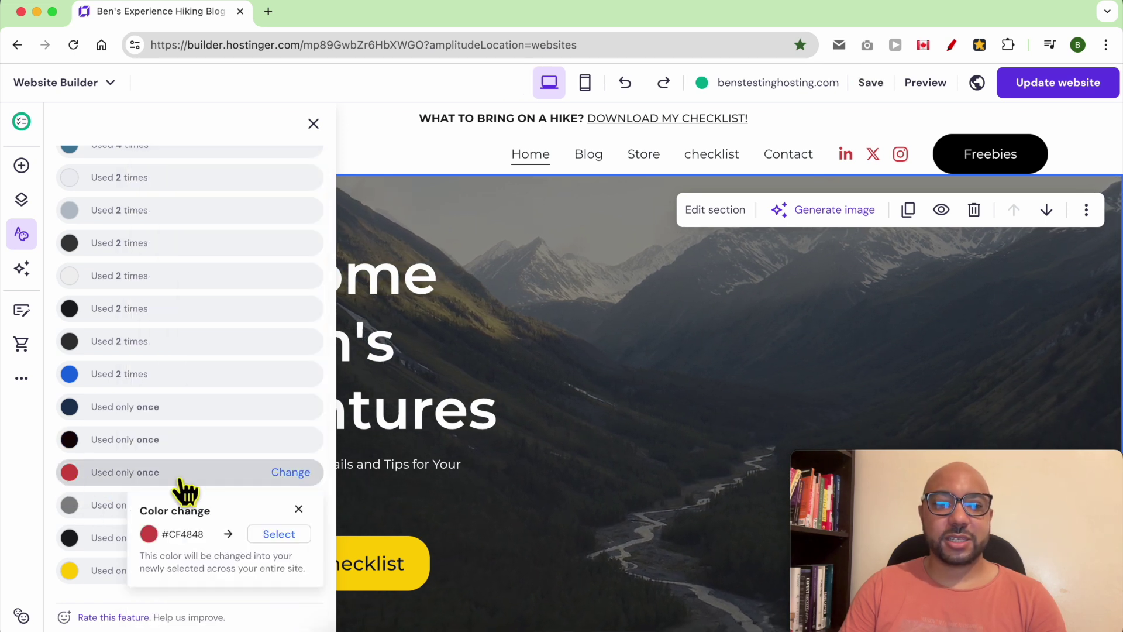
left_click(279, 534)
mouse_move(296, 419)
left_mouse_down()
mouse_move(311, 402)
mouse_move(294, 428)
left_mouse_up()
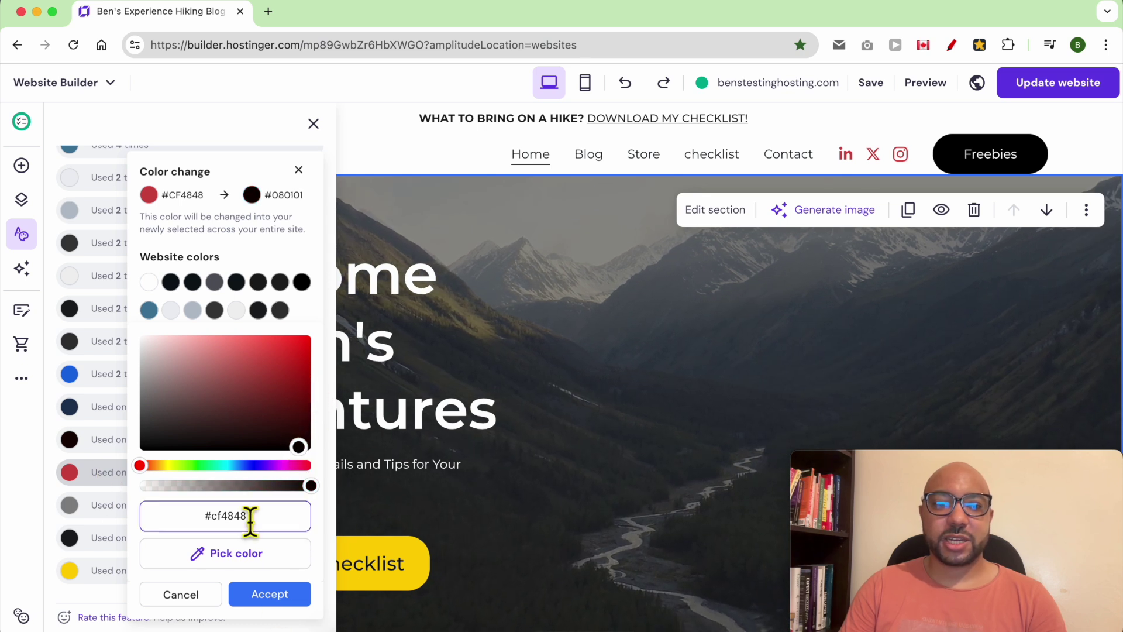
left_click(270, 594)
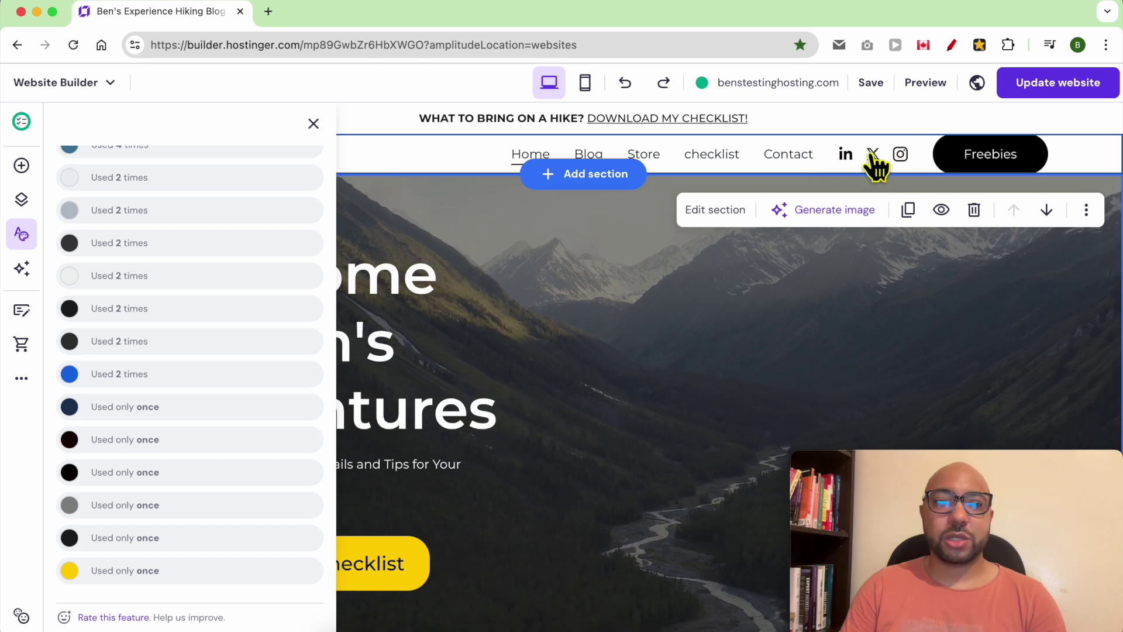
scroll(149, 398, "up", 1)
scroll(563, 374, "down", 20)
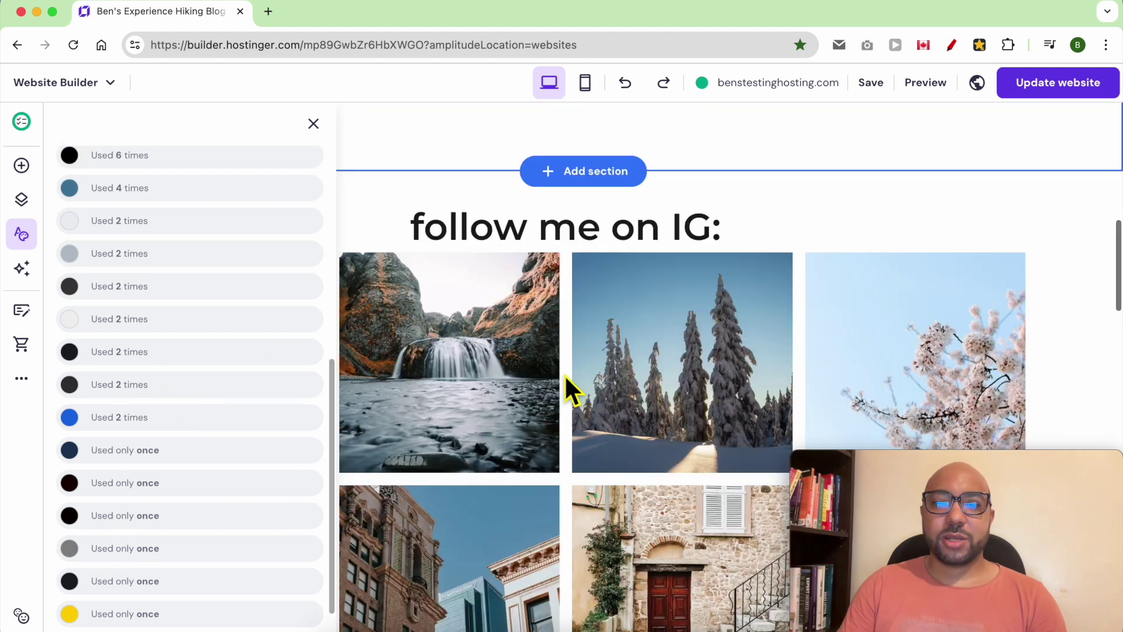
Select the footer and find its navy #1D3557 colour in Website styles.
scroll(579, 388, "down", 10)
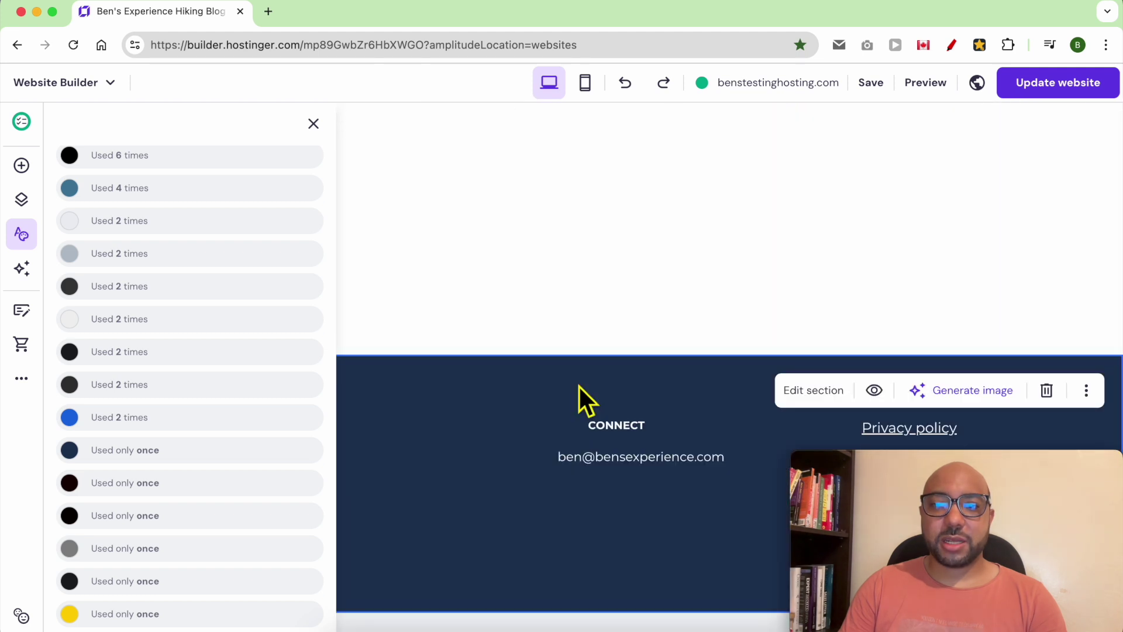
left_click(449, 423)
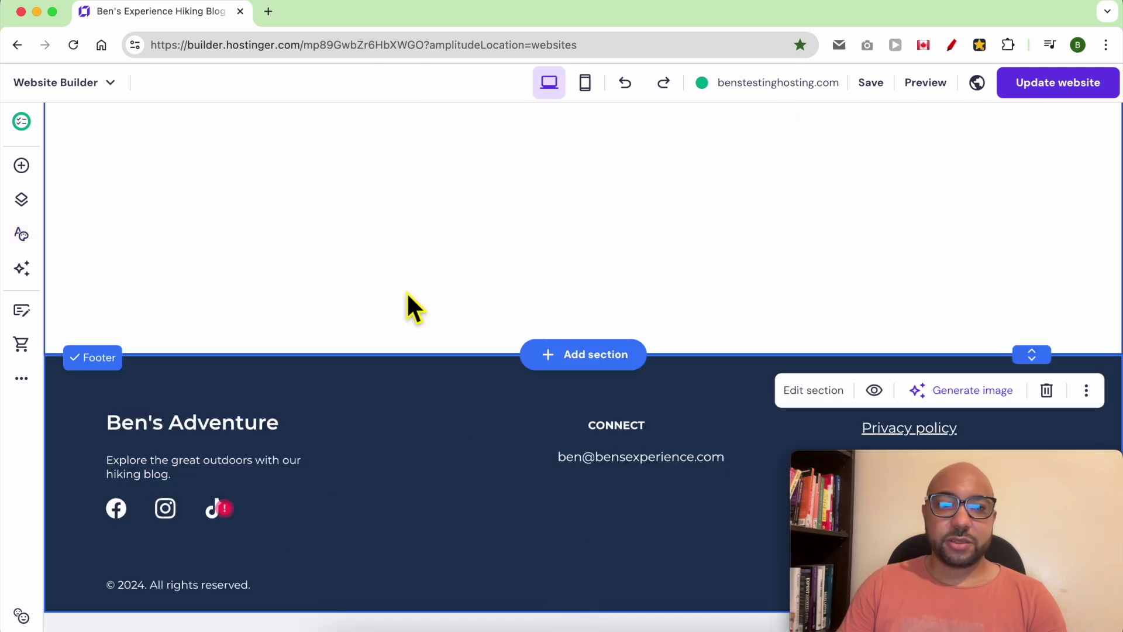
left_click(21, 234)
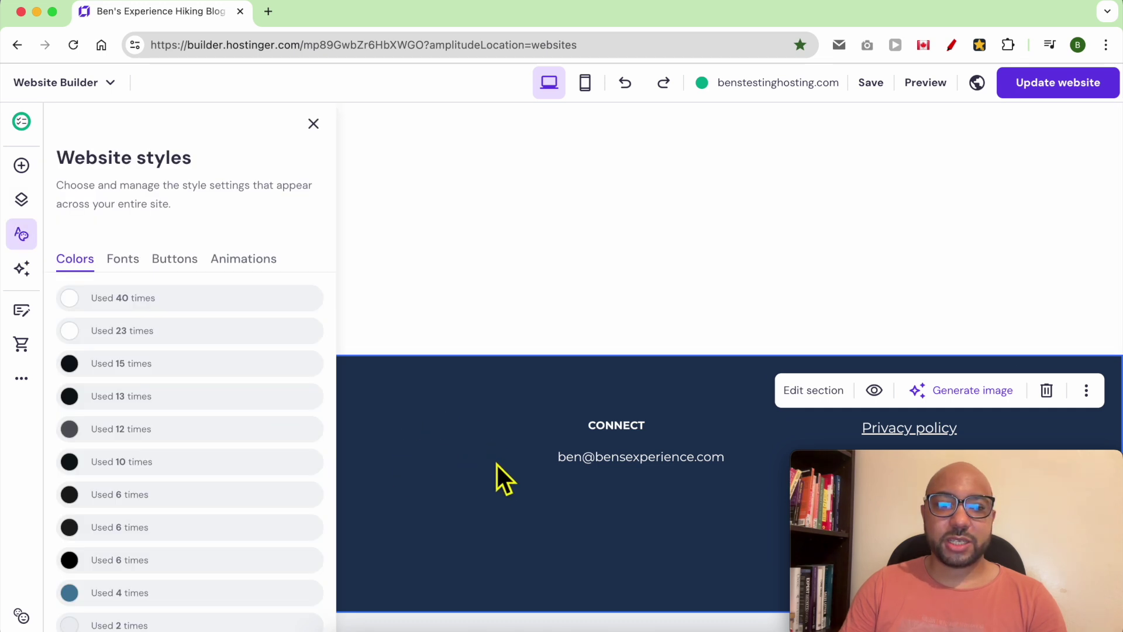
scroll(176, 472, "down", 5)
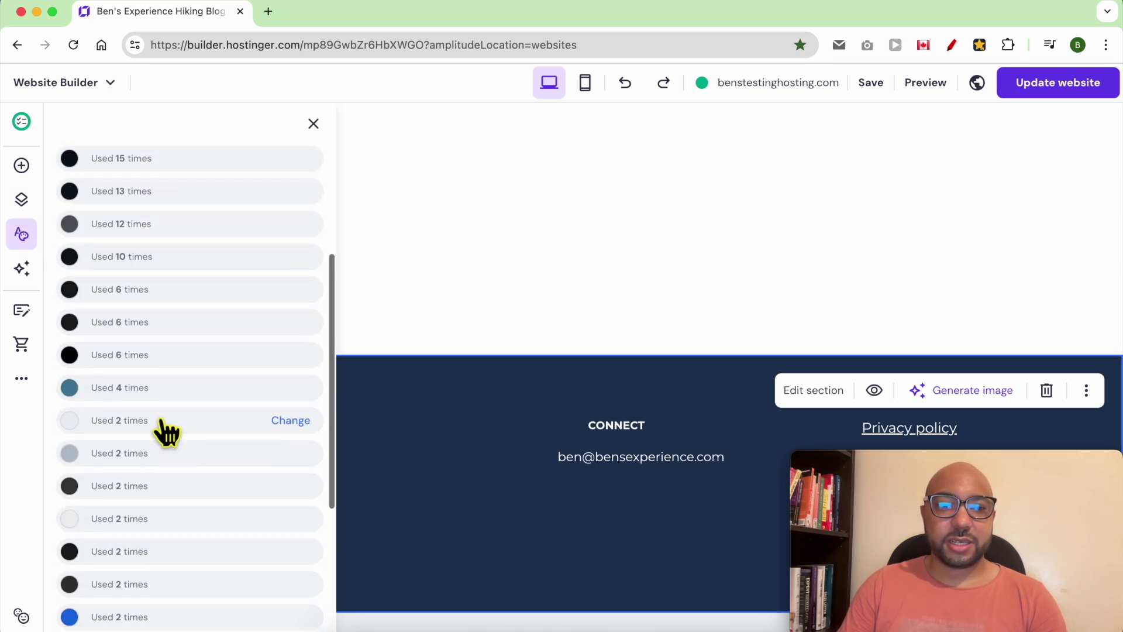
scroll(199, 417, "down", 6)
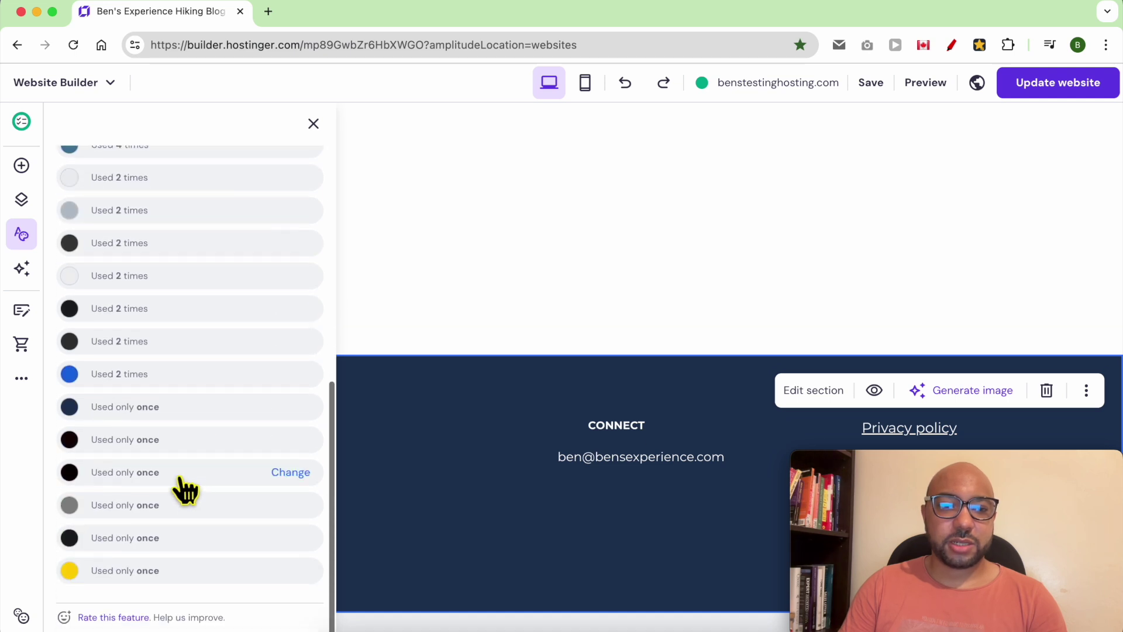
Replace navy #1D3557 with bright red #FF0015 across the whole site.
left_click(69, 408)
left_click(280, 471)
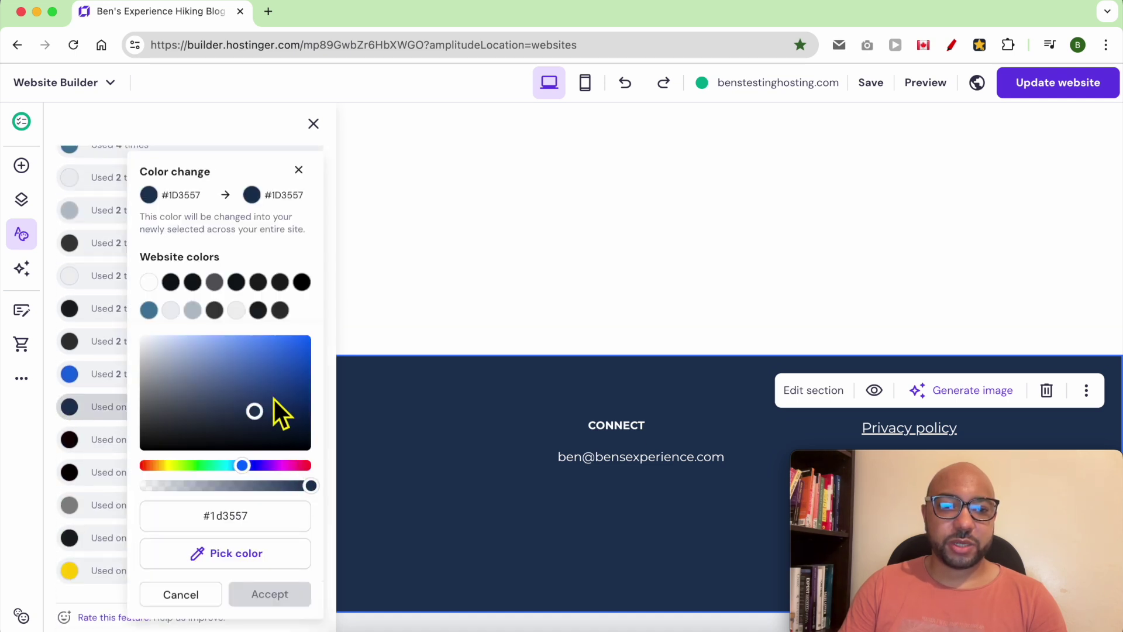
left_click_drag(274, 399, 195, 347)
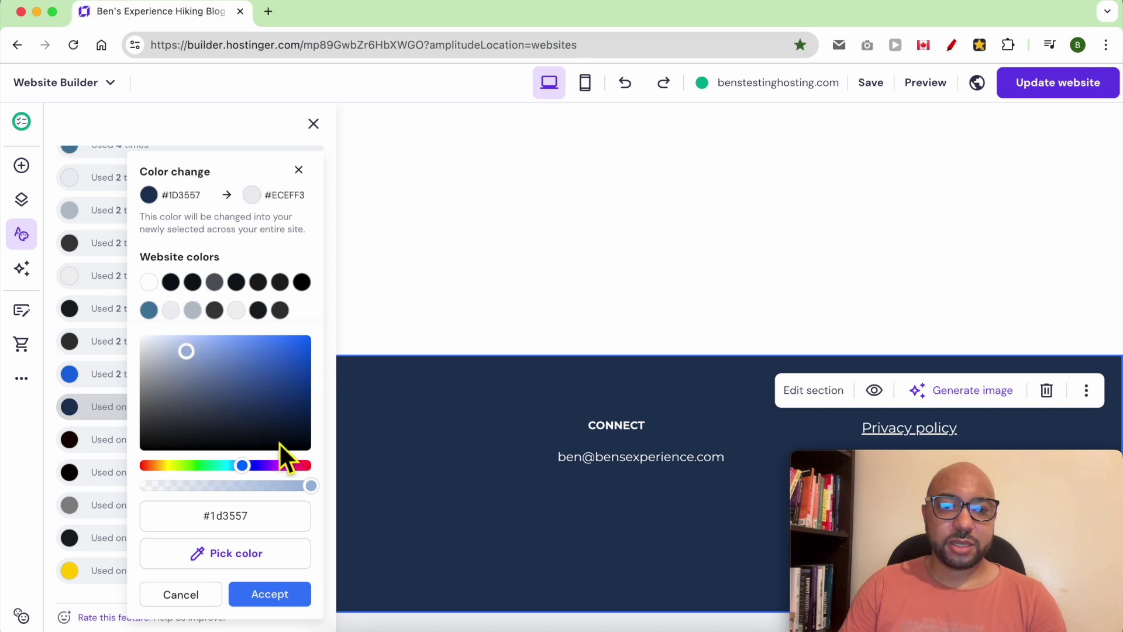
left_click(301, 465)
left_click_drag(288, 388, 326, 321)
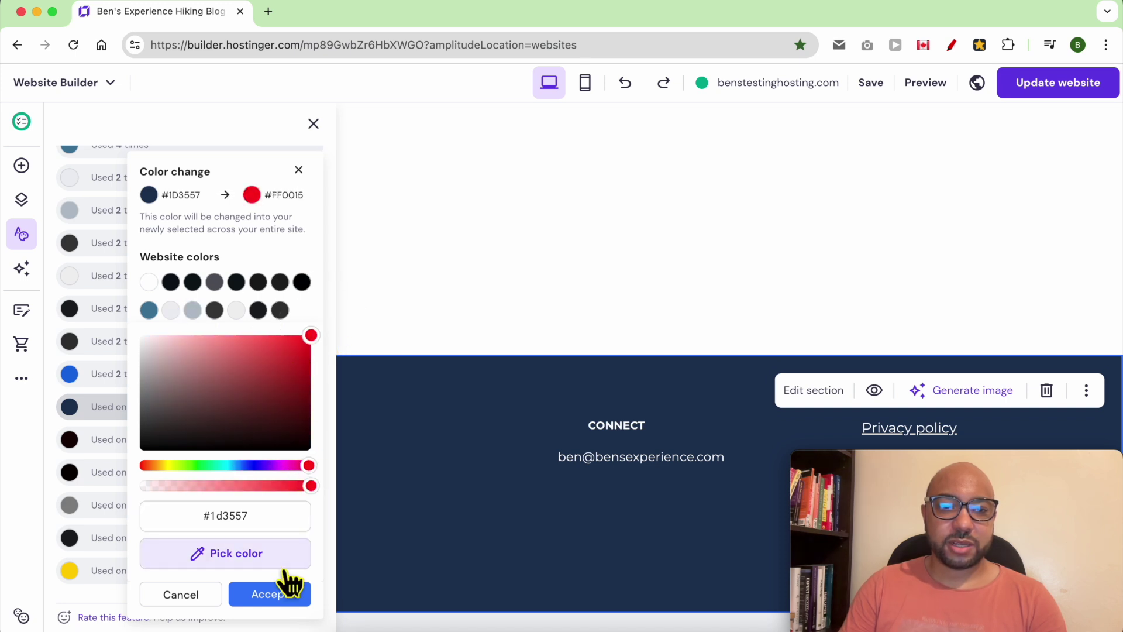
left_click(268, 594)
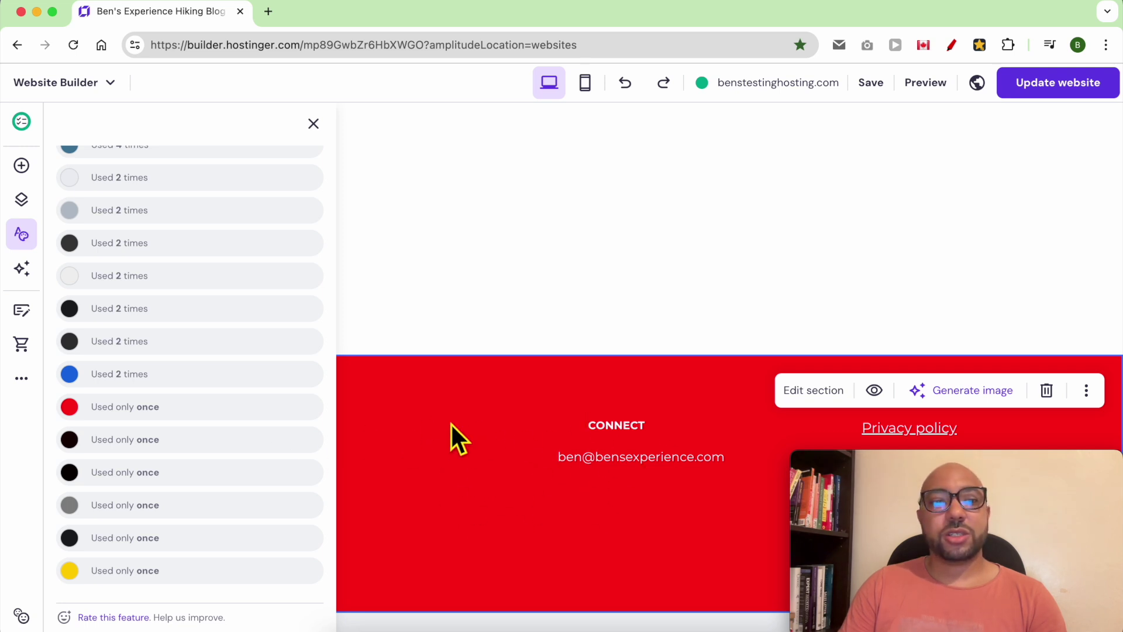
Pick the Prata headings / Montserrat paragraphs font pairing and check the hero title.
scroll(131, 321, "up", 8)
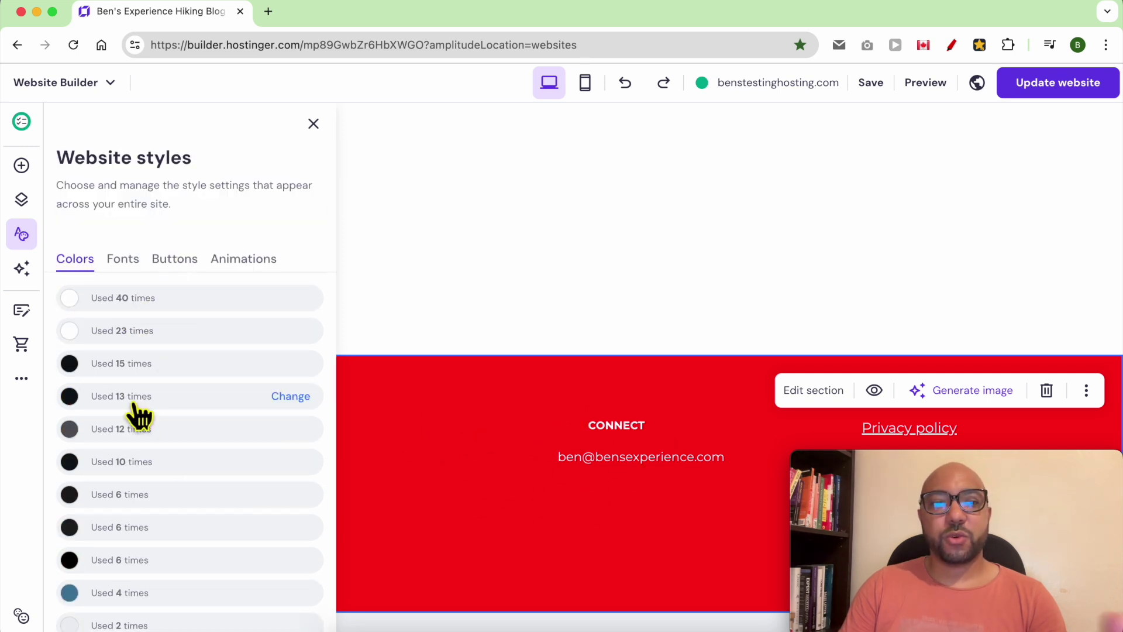
mouse_move(527, 345)
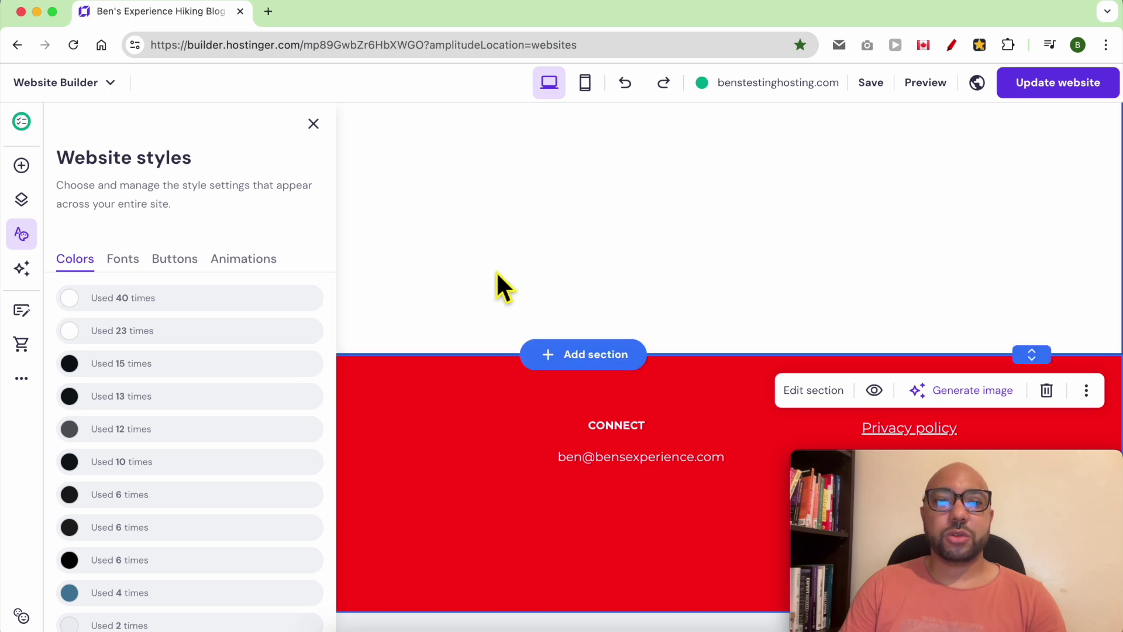
left_click(124, 260)
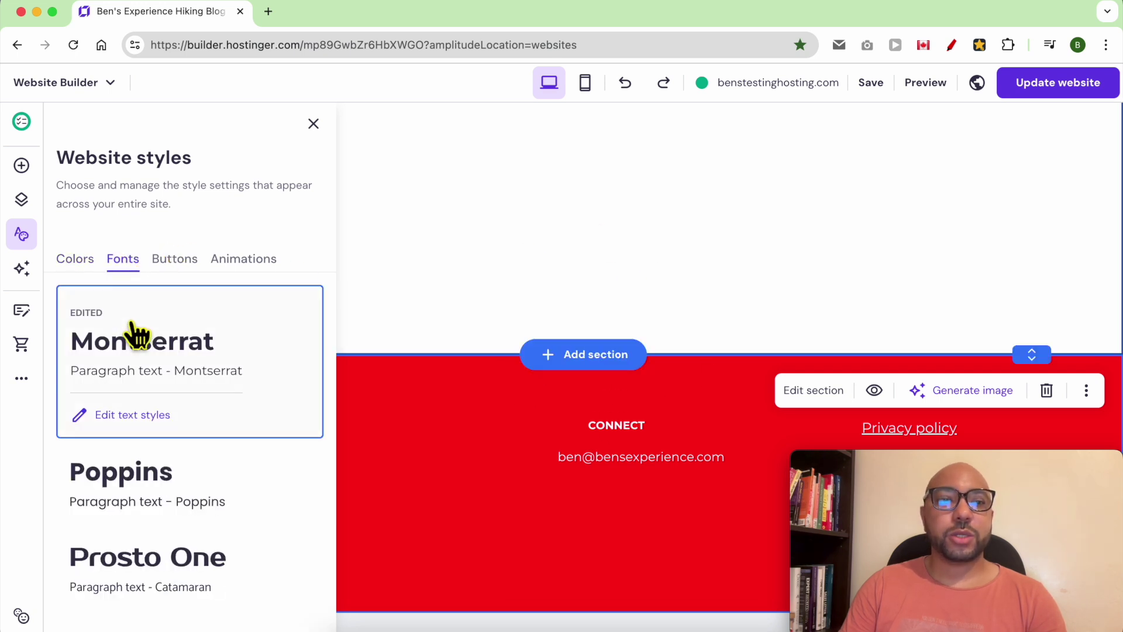
scroll(182, 409, "down", 5)
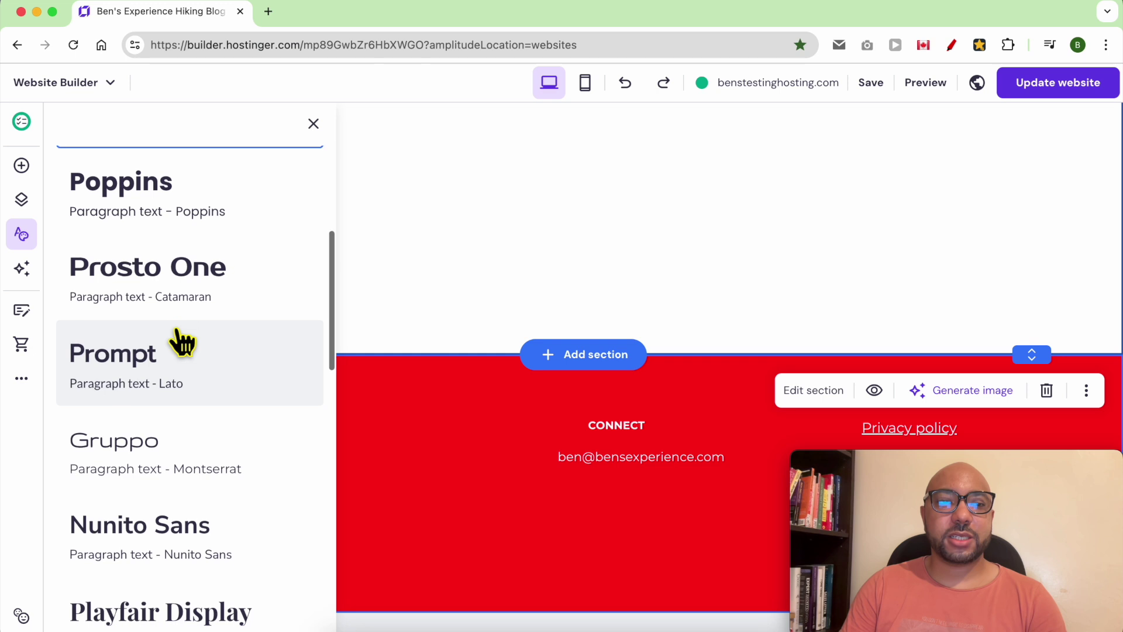
scroll(182, 342, "down", 7)
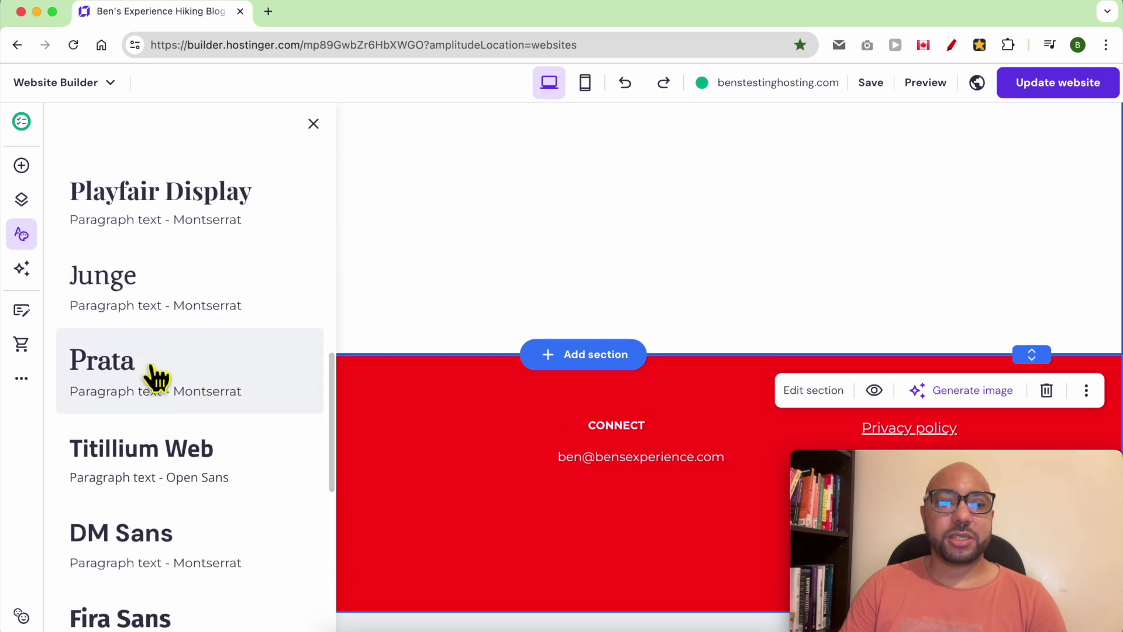
key("Escape")
left_click(646, 395)
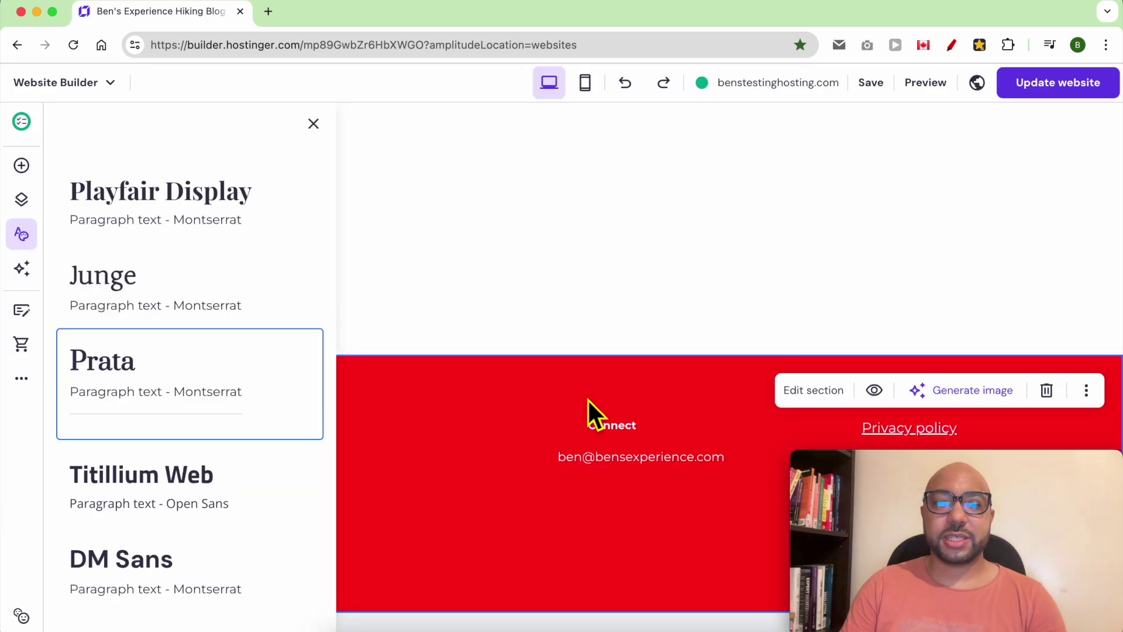
scroll(528, 404, "up", 15)
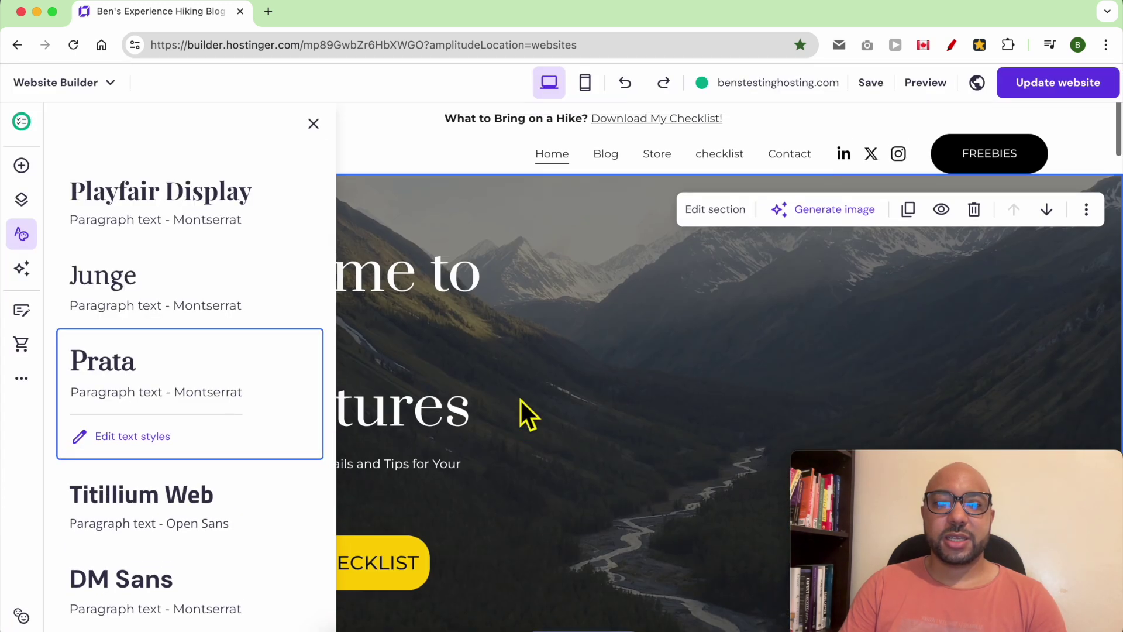
left_click(520, 400)
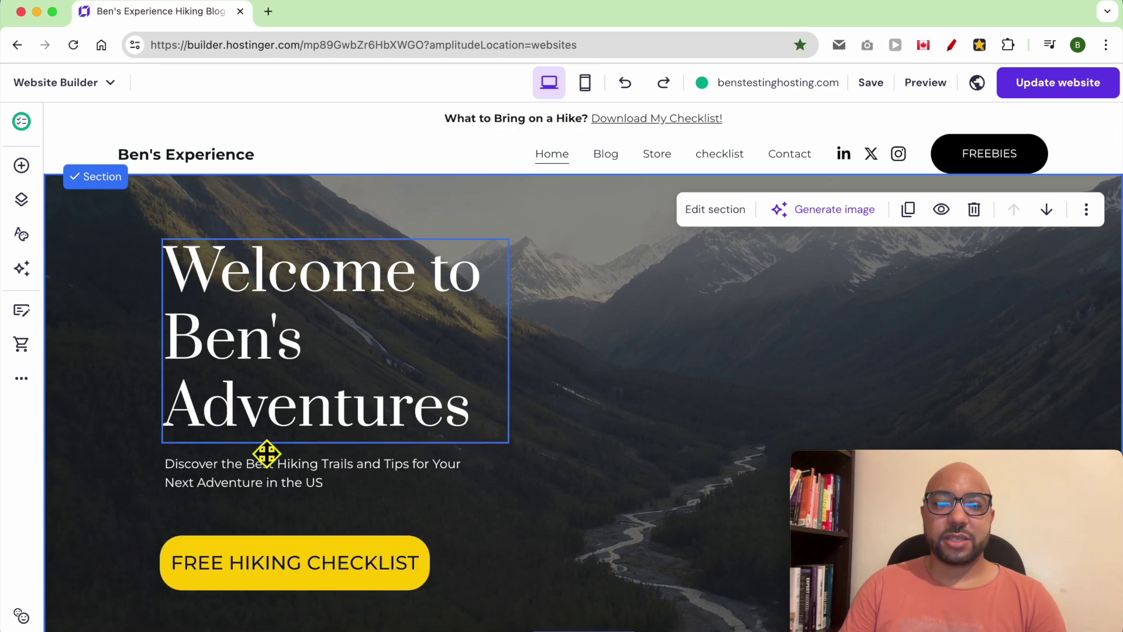
Try the square and pill button styles on the FREEBIES button.
left_click(22, 234)
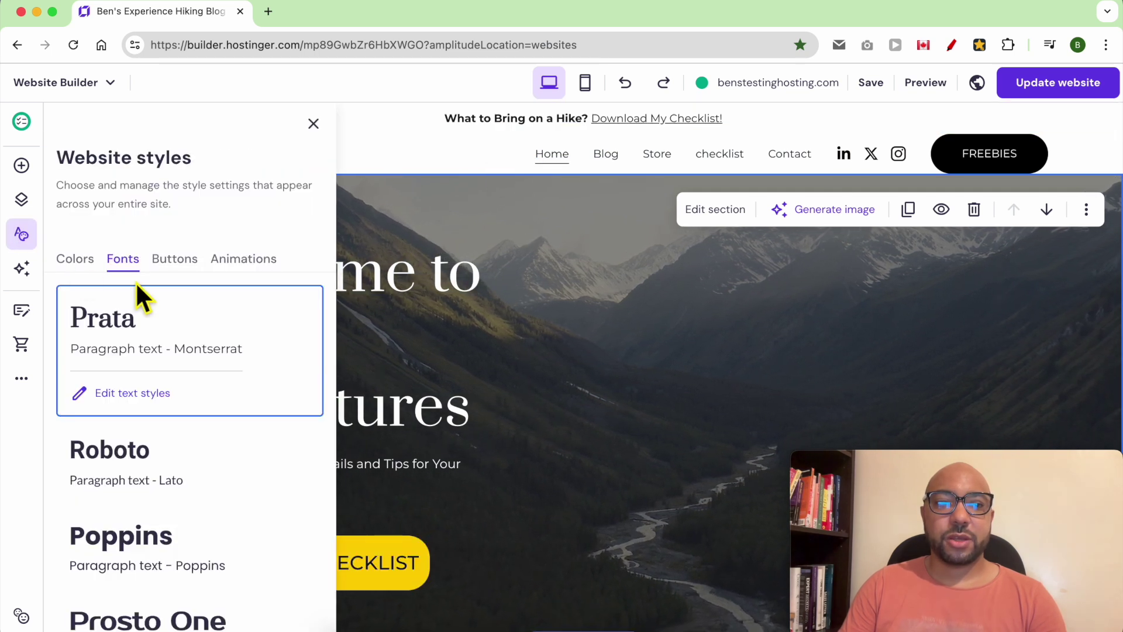
left_click(175, 261)
left_click(158, 344)
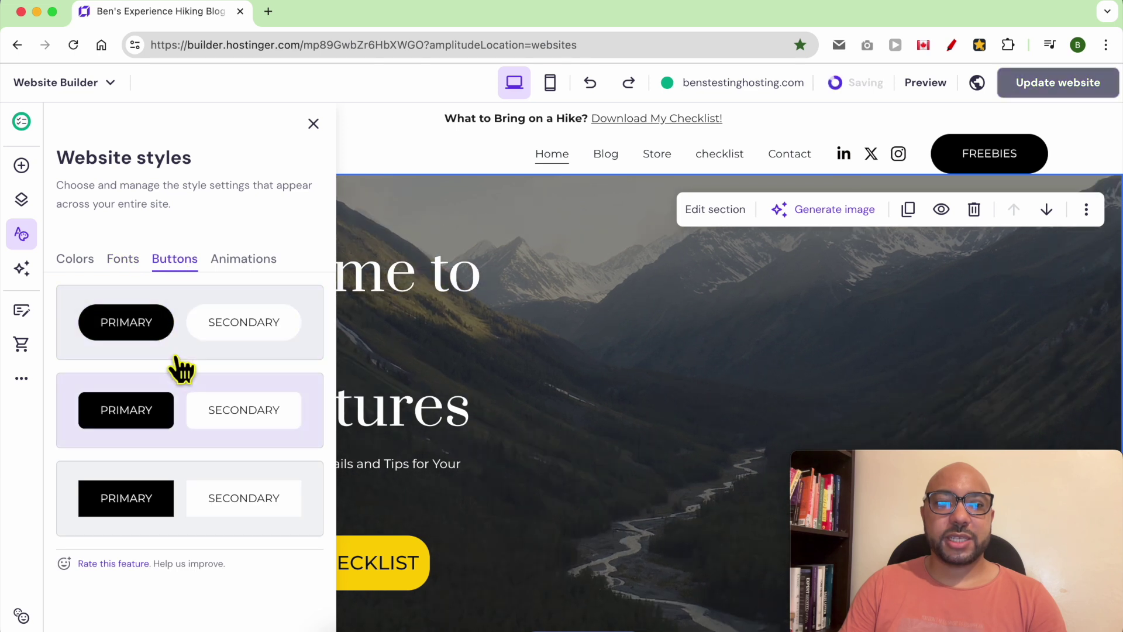
left_click(160, 426)
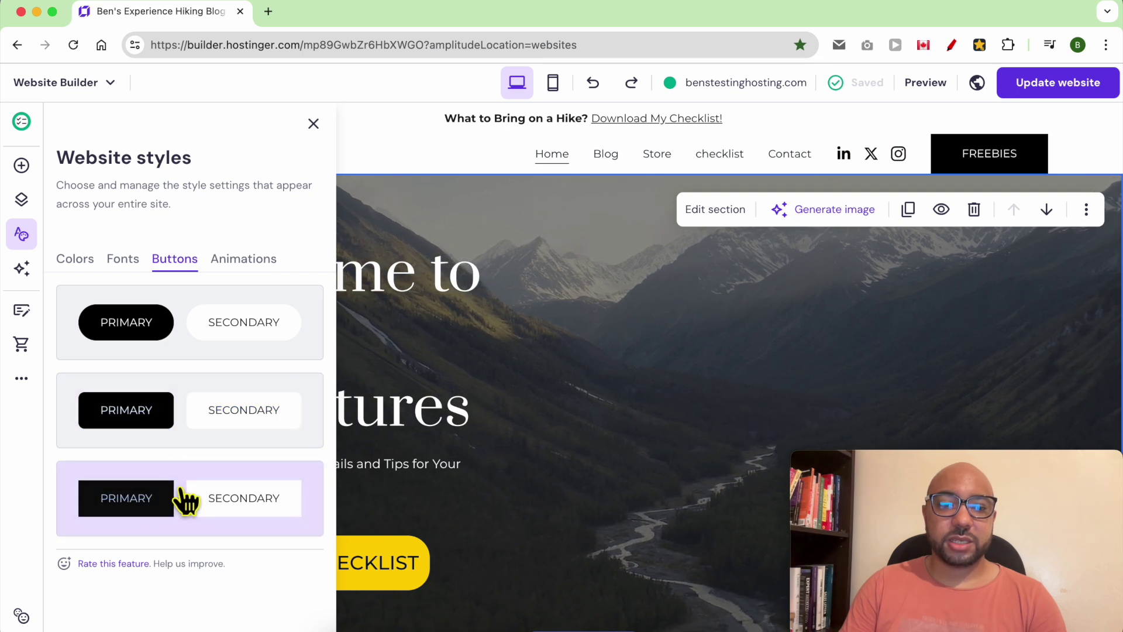
left_click(165, 405)
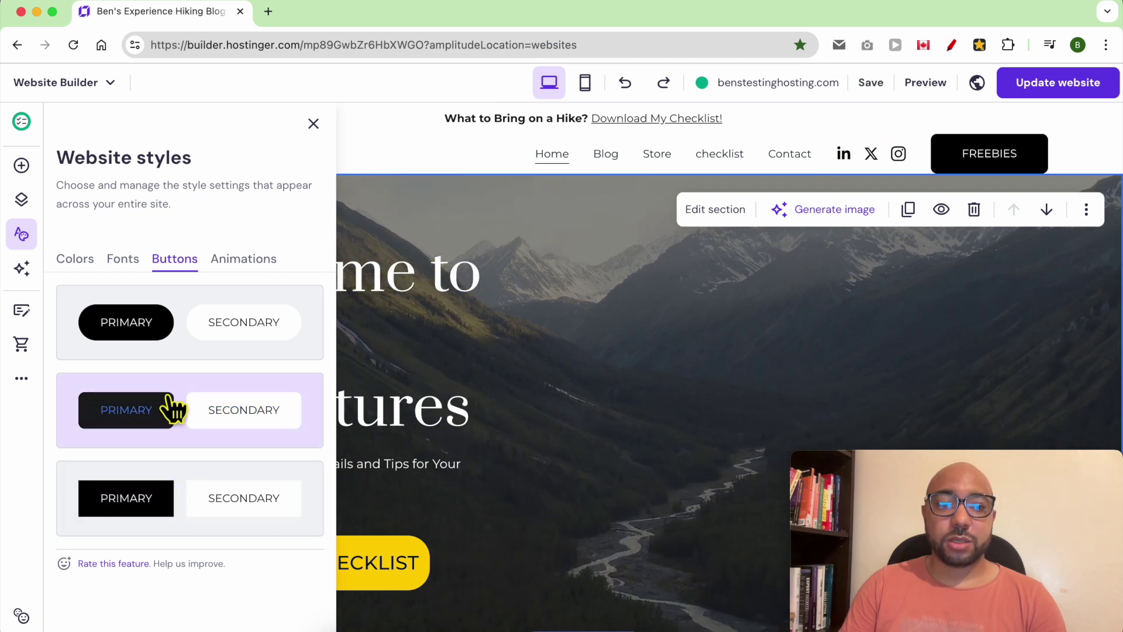
left_click(209, 417)
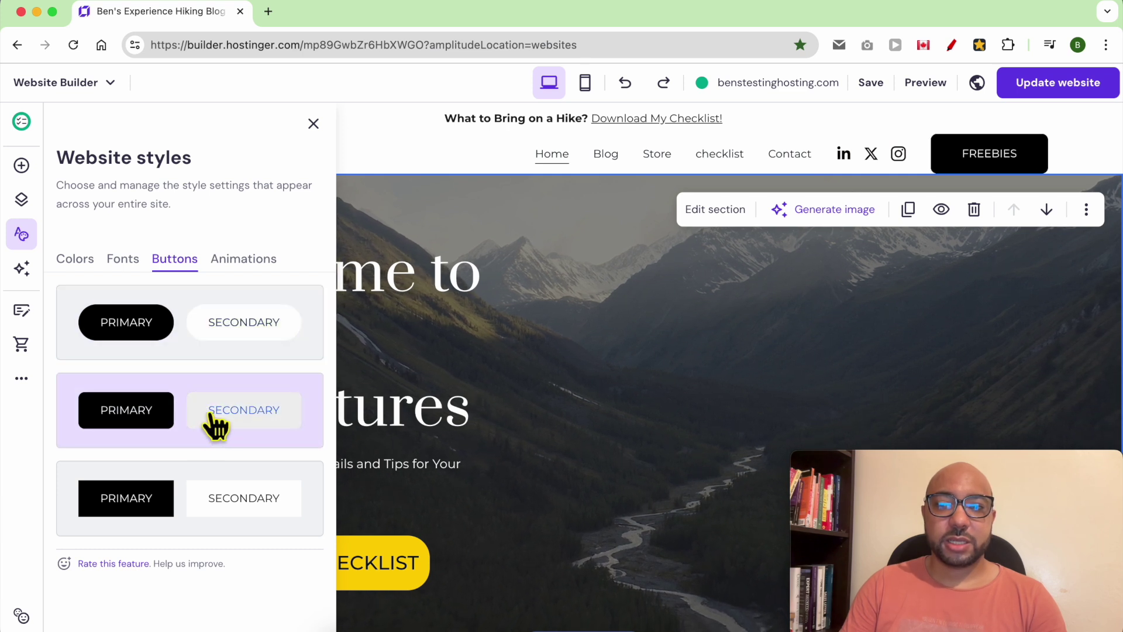
left_click(213, 353)
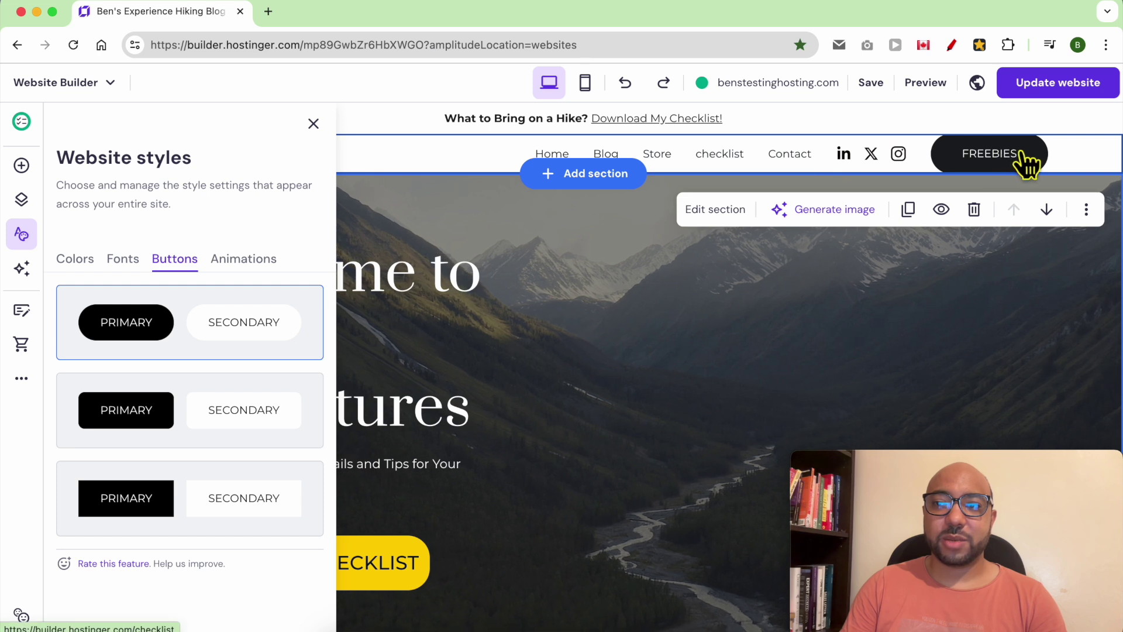
left_click(245, 494)
left_click(240, 438)
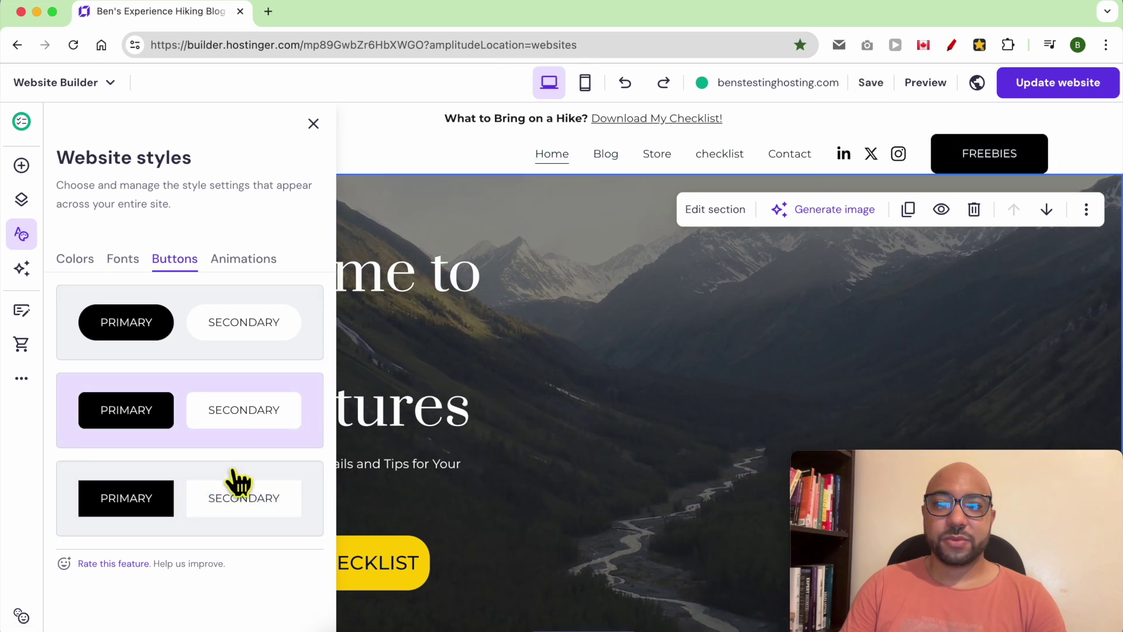
left_click(231, 334)
Set the site-wide animation to Fade after previewing Scale, then close the styles panel.
left_click(251, 260)
left_click(260, 381)
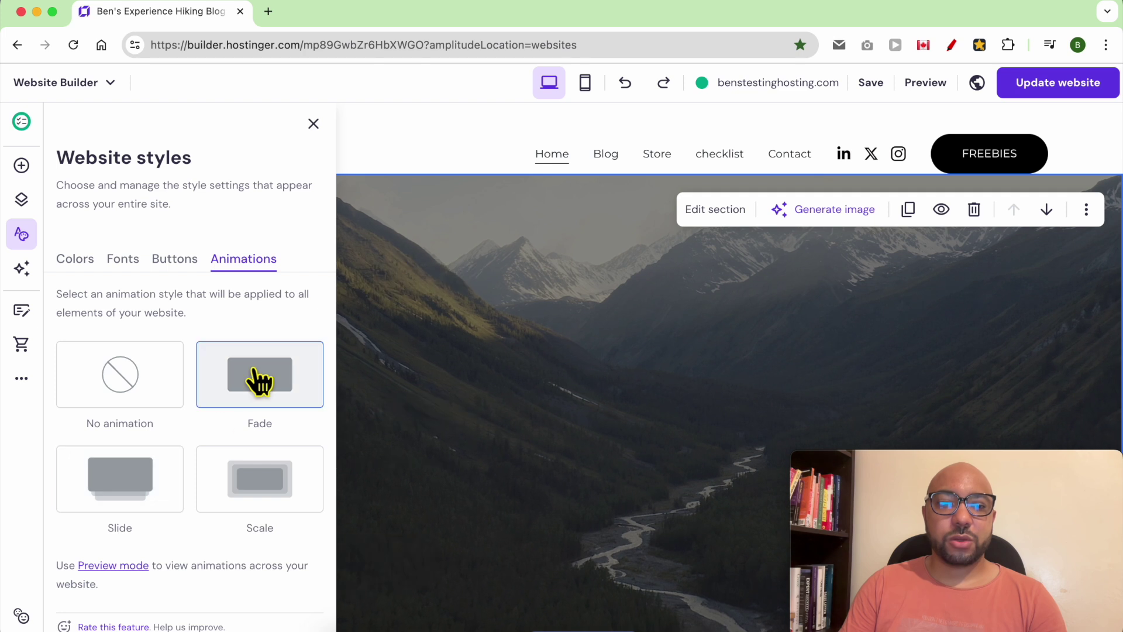
left_click(248, 477)
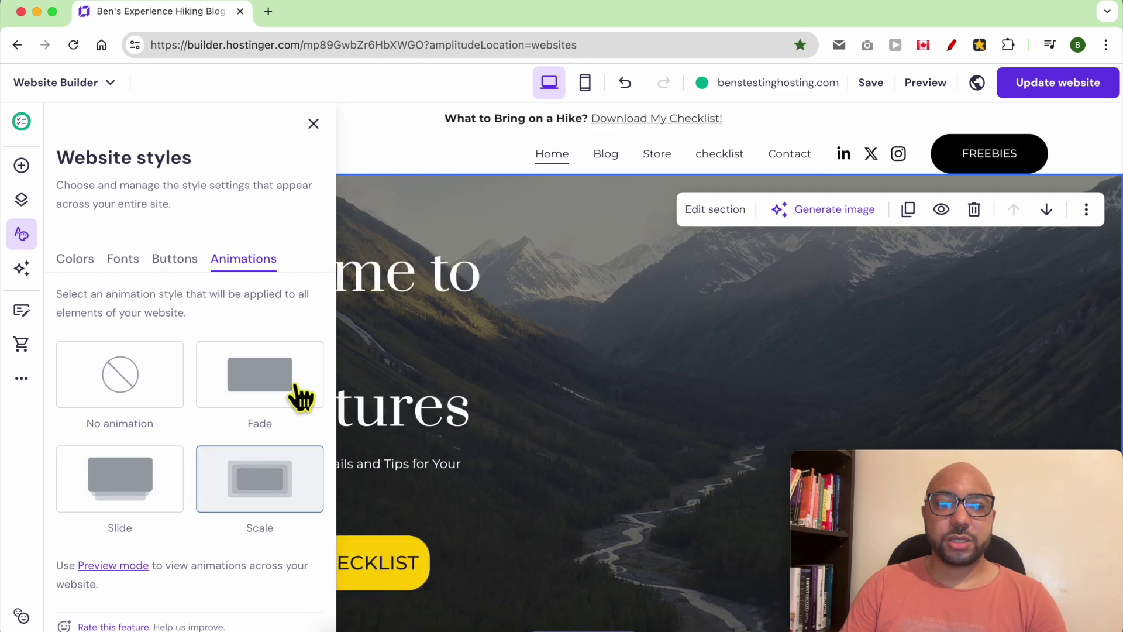
left_click(287, 403)
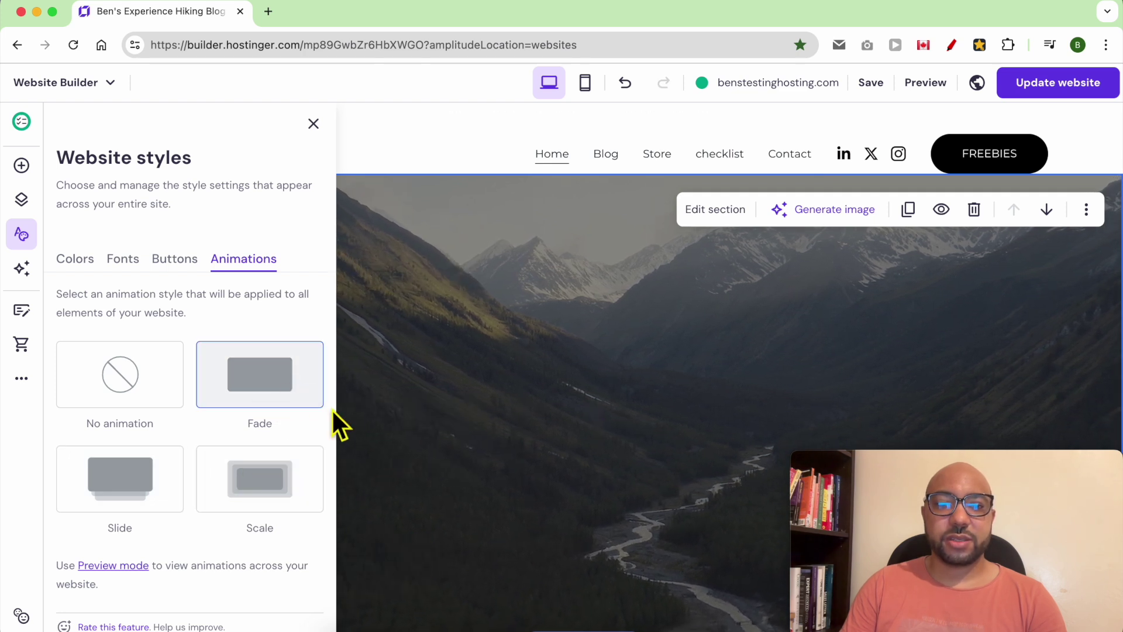
left_click(595, 440)
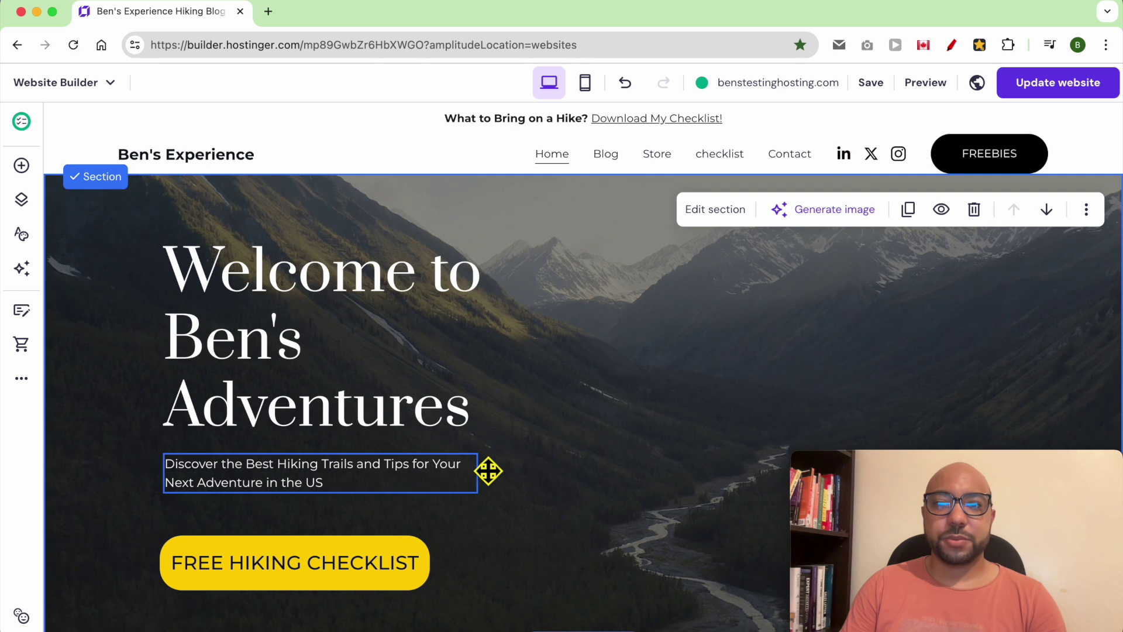